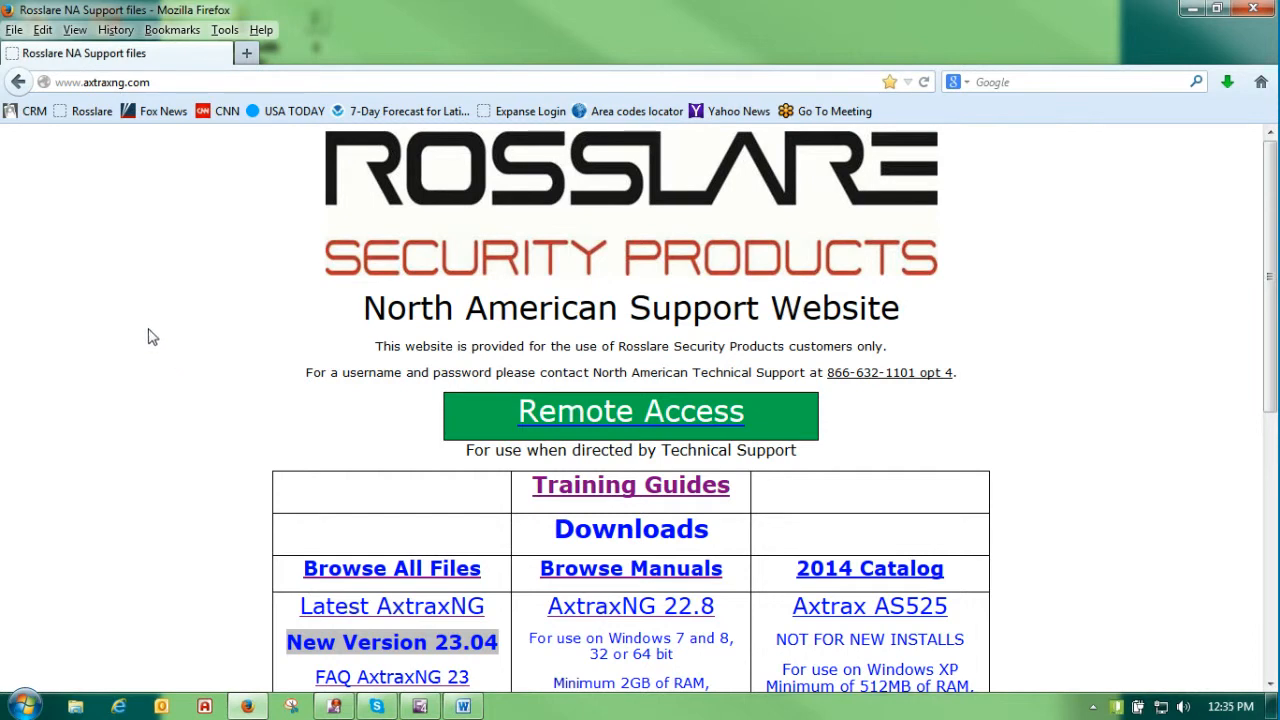
- Review the AxtraxNG download options and system requirements on the Rosslare support page
{"action": "scroll", "coordinate": [144, 340], "scroll_direction": "down", "scroll_amount": 5}
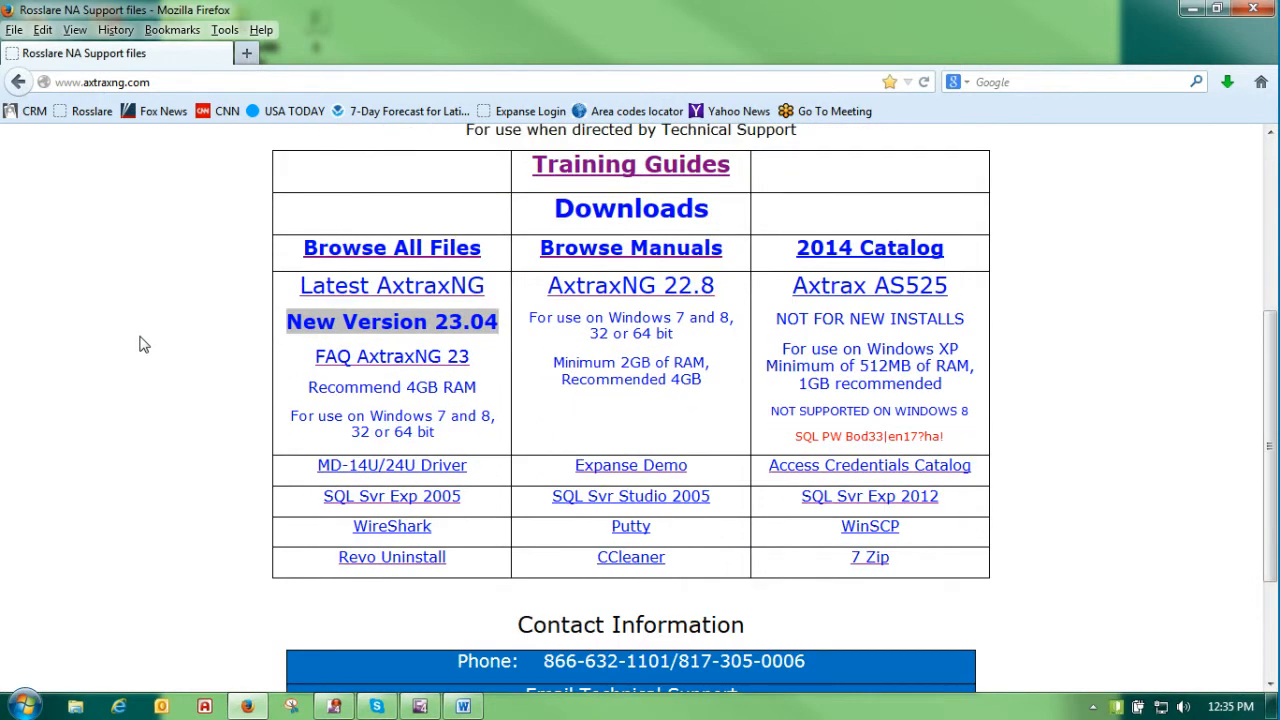
{"action": "scroll", "coordinate": [144, 345], "scroll_direction": "up", "scroll_amount": 4}
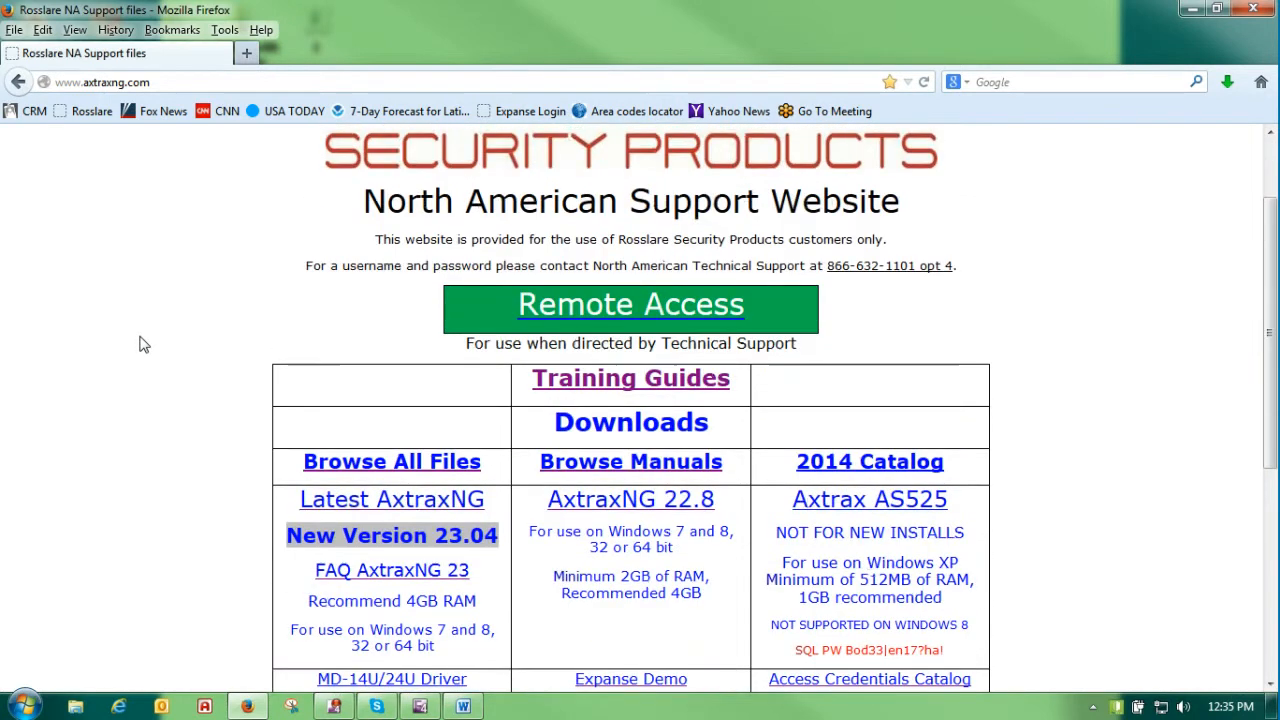
{"action": "scroll", "coordinate": [144, 345], "scroll_direction": "down", "scroll_amount": 1}
{"action": "scroll", "coordinate": [144, 345], "scroll_direction": "down", "scroll_amount": 1}
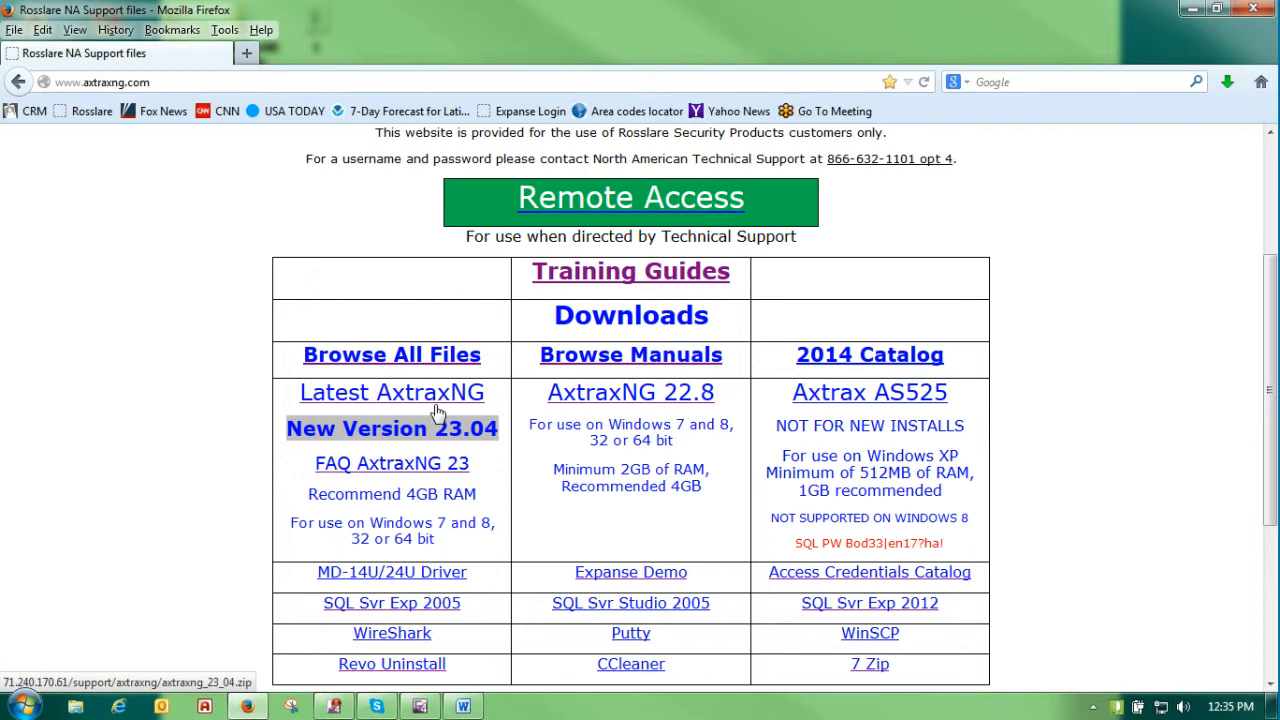
- Switch to the AxTraxNG Client and log on as Administrator with the operator password
{"action": "left_click", "coordinate": [1194, 12]}
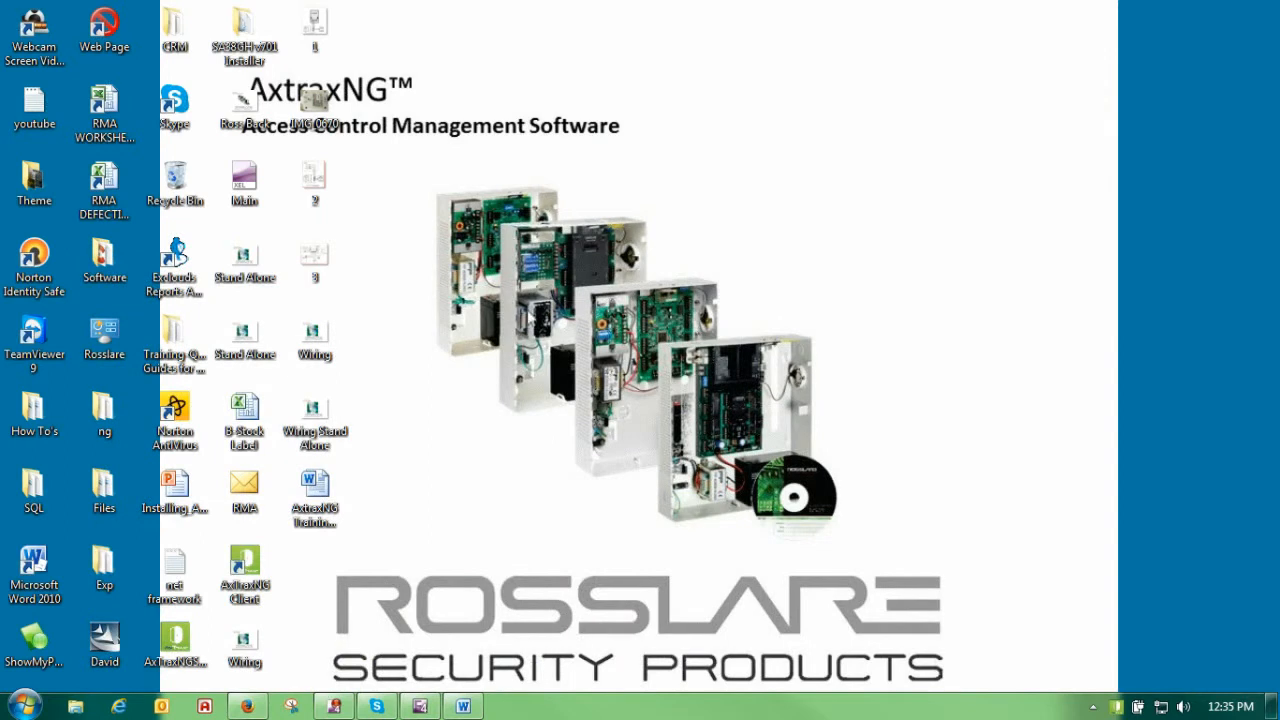
{"action": "double_click", "coordinate": [253, 552]}
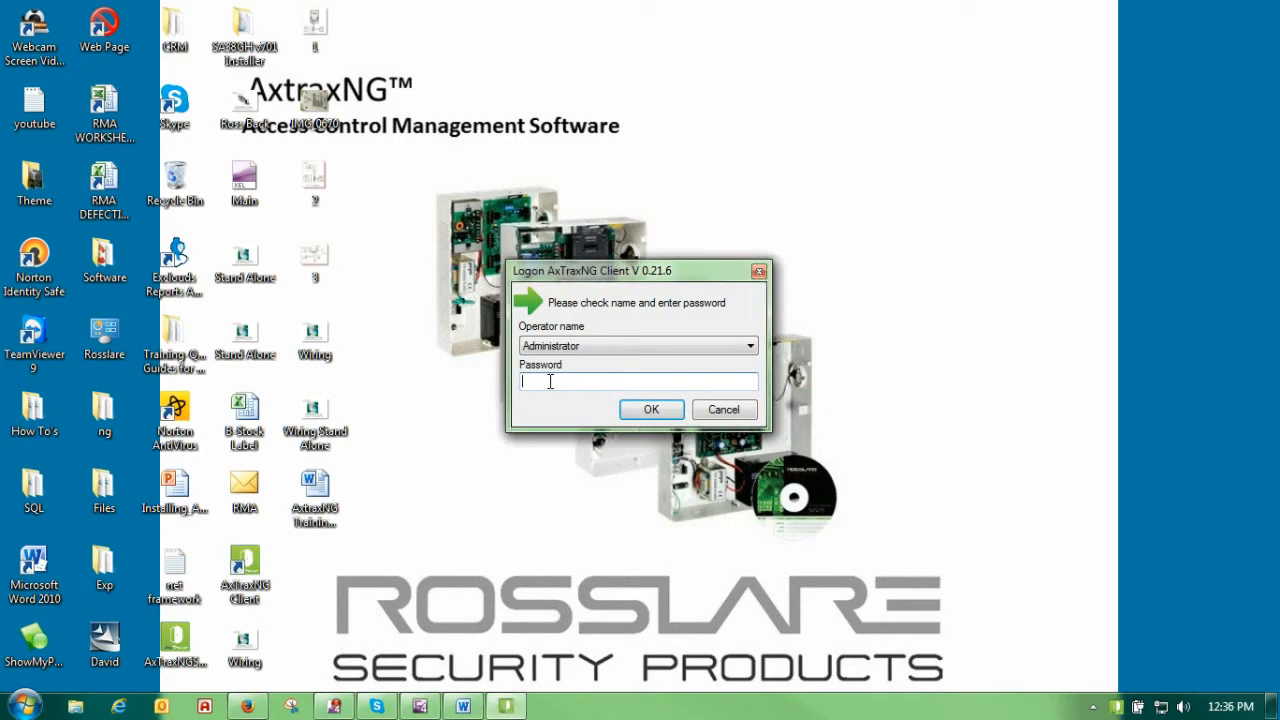
{"action": "type", "text": "******"}
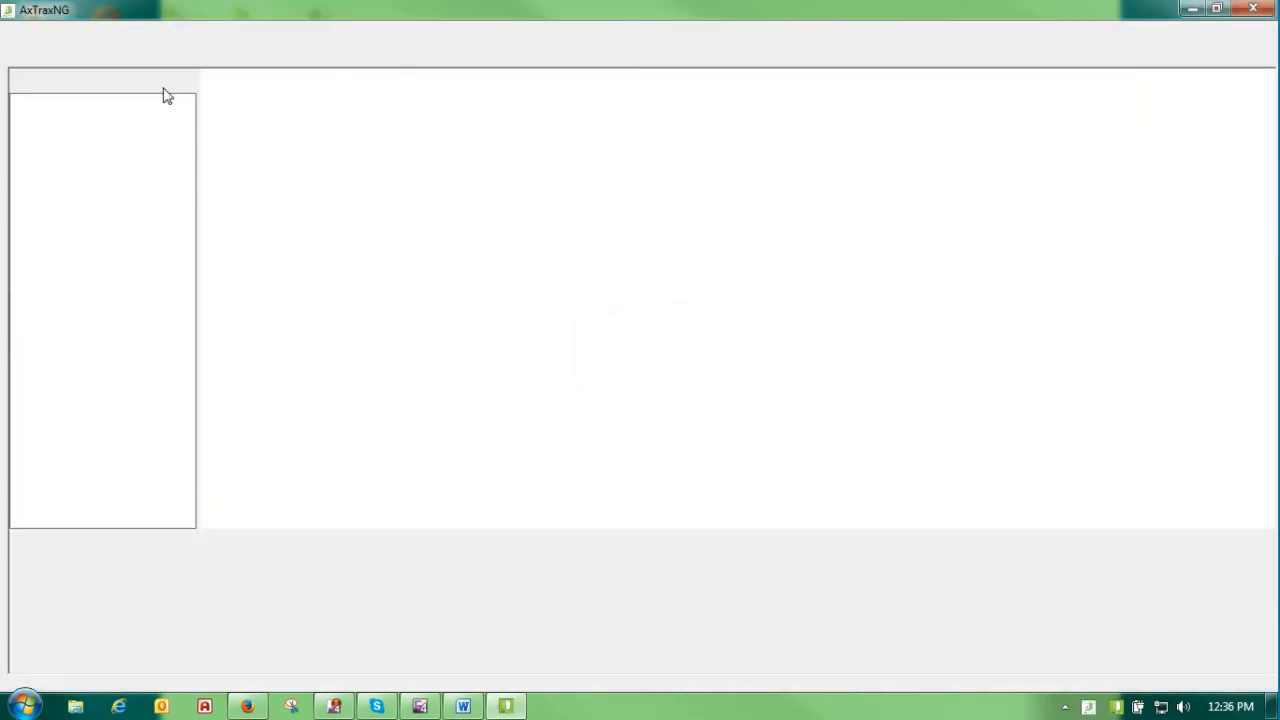
- Check the installed software version in the AxTraxNG About information, and close the client
{"action": "left_click", "coordinate": [146, 32]}
{"action": "left_click", "coordinate": [165, 52]}
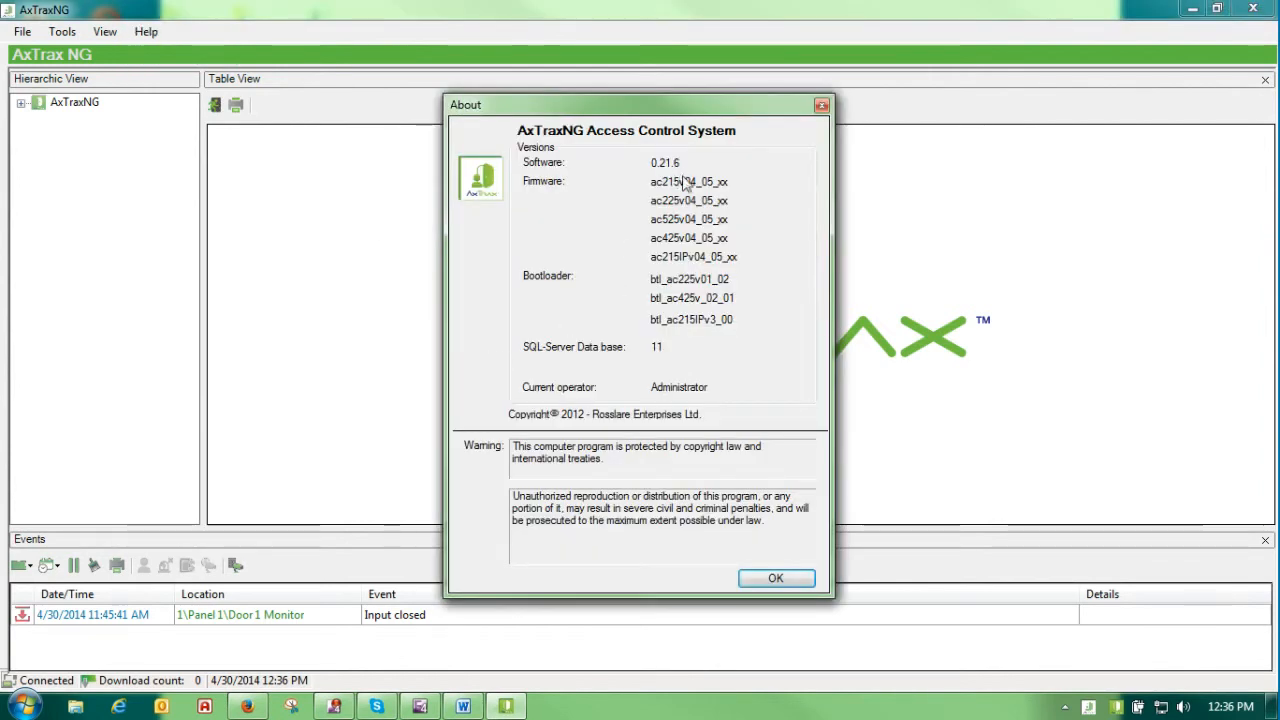
{"action": "left_click", "coordinate": [766, 580]}
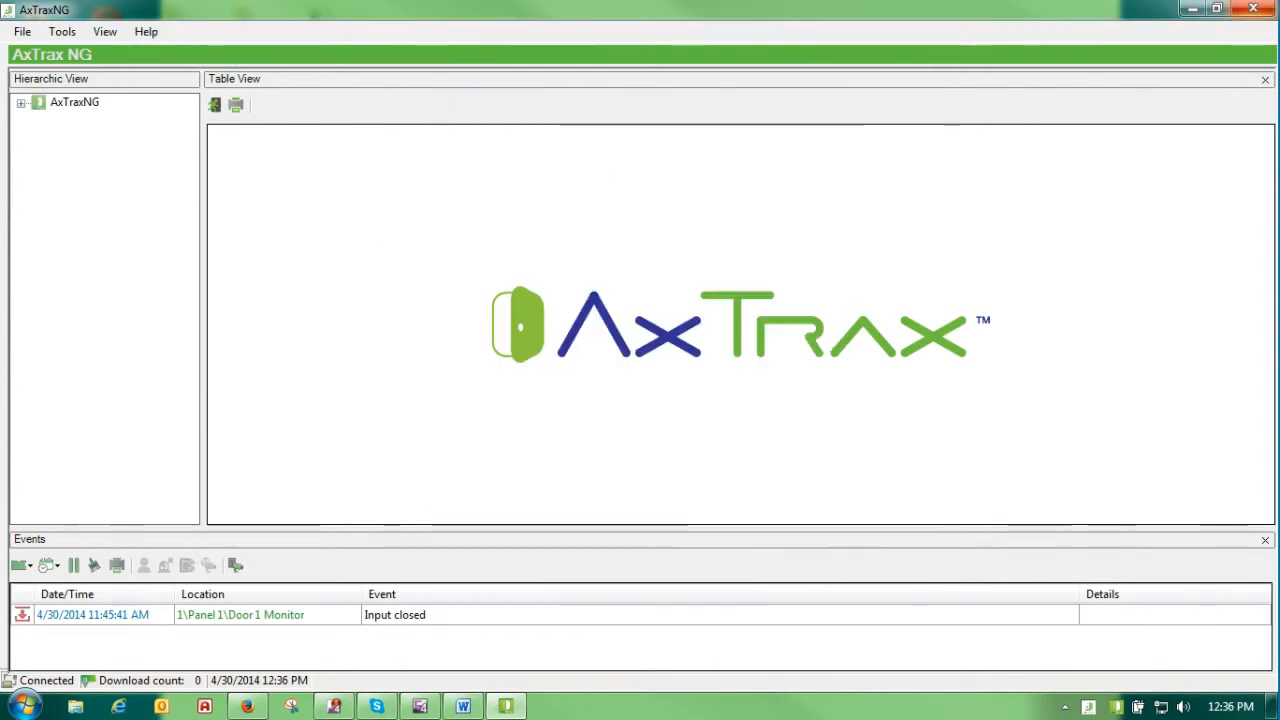
{"action": "left_click", "coordinate": [1254, 12]}
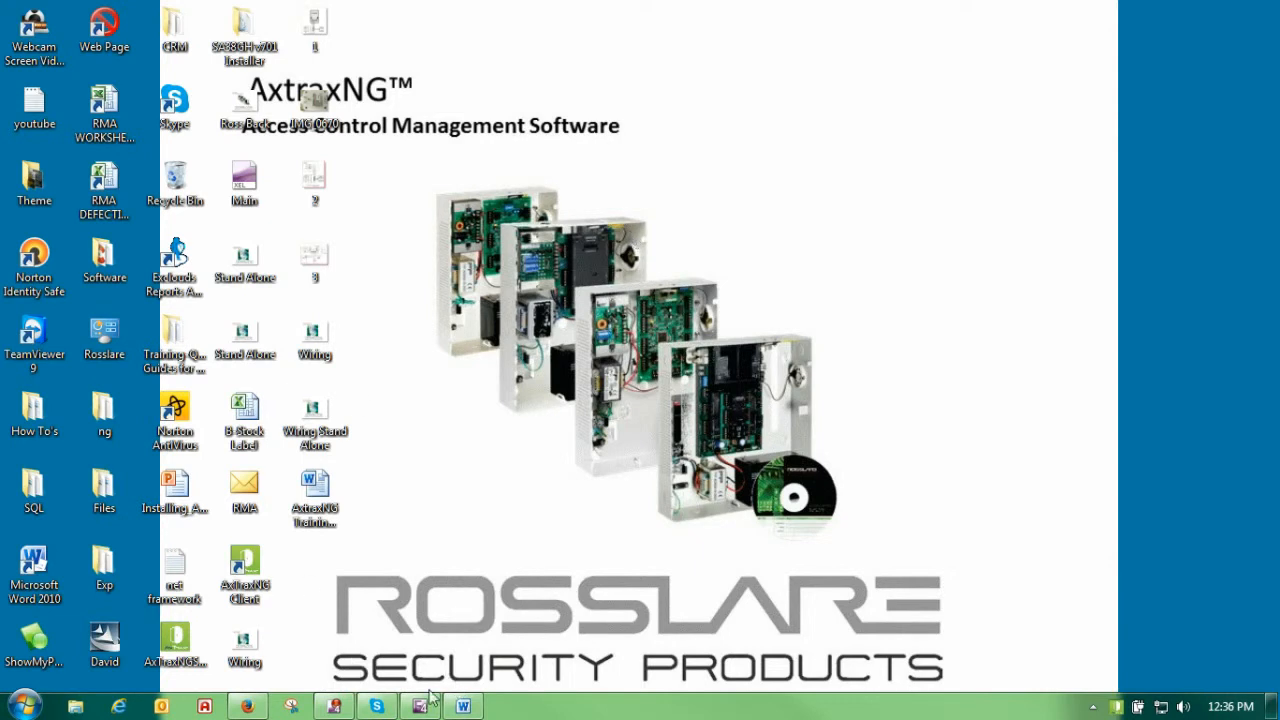
- Return to the Rosslare support page in Firefox and review the requirements for the latest AxtraxNG version 23.04
{"action": "left_click", "coordinate": [247, 706]}
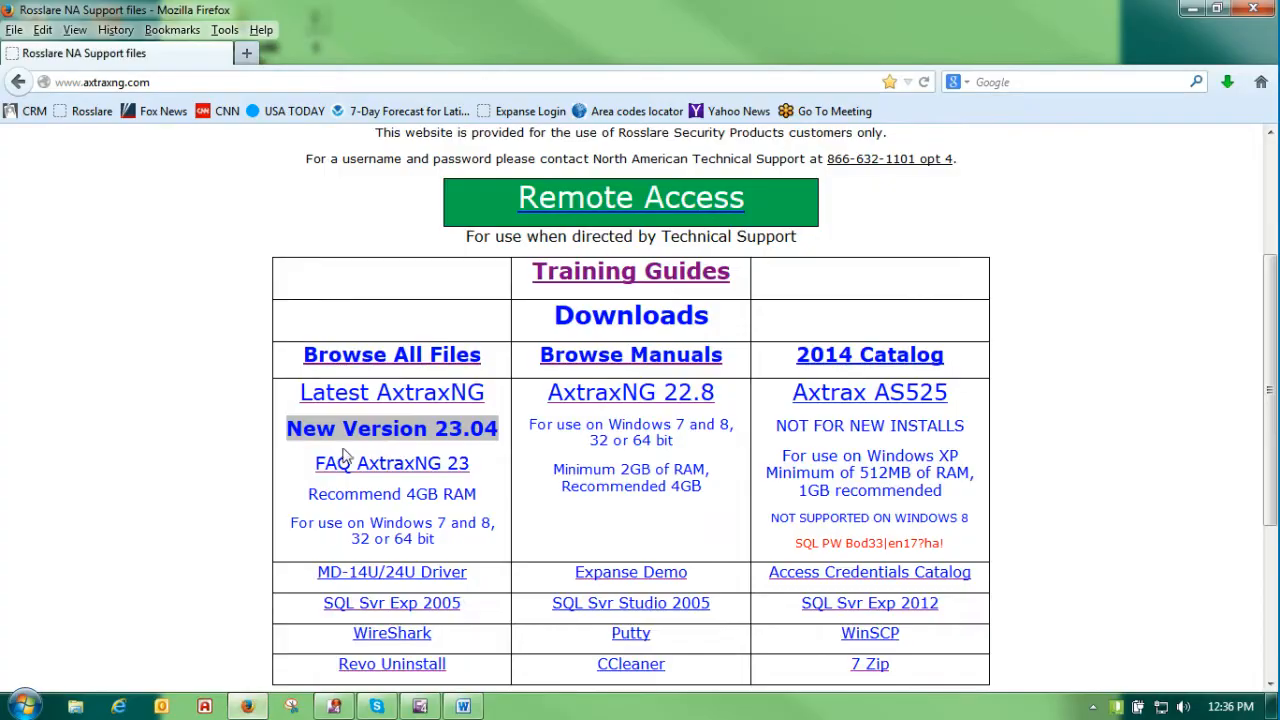
{"action": "scroll", "coordinate": [190, 420], "scroll_direction": "down", "scroll_amount": 3}
{"action": "scroll", "coordinate": [190, 420], "scroll_direction": "up", "scroll_amount": 1}
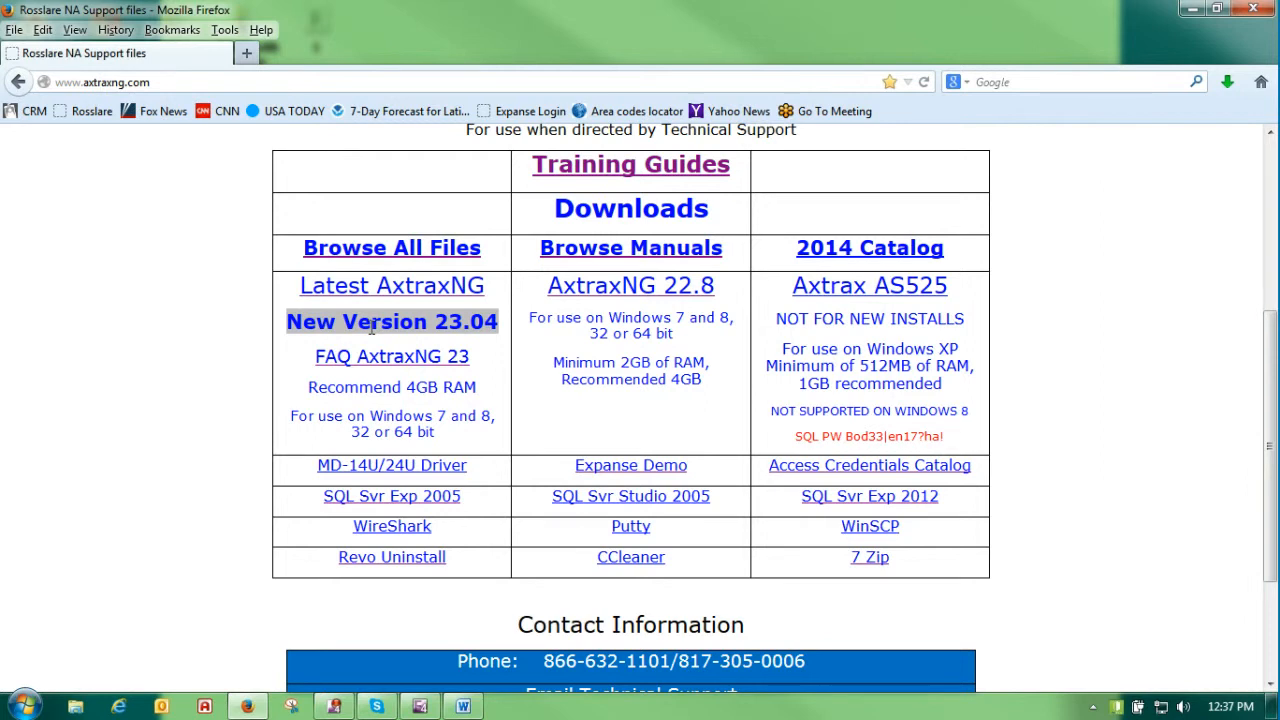
- Minimize the browser and open Programs and Features in the Windows Control Panel
{"action": "left_click", "coordinate": [1191, 9]}
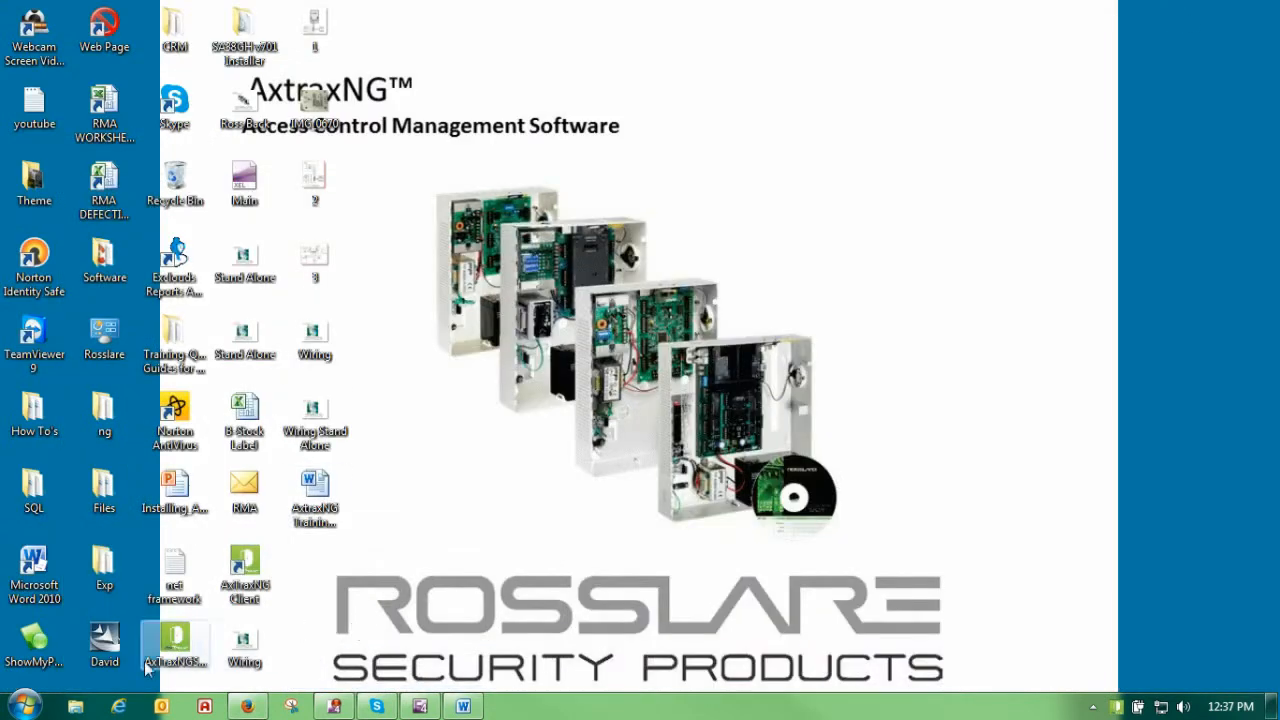
{"action": "left_click", "coordinate": [24, 706]}
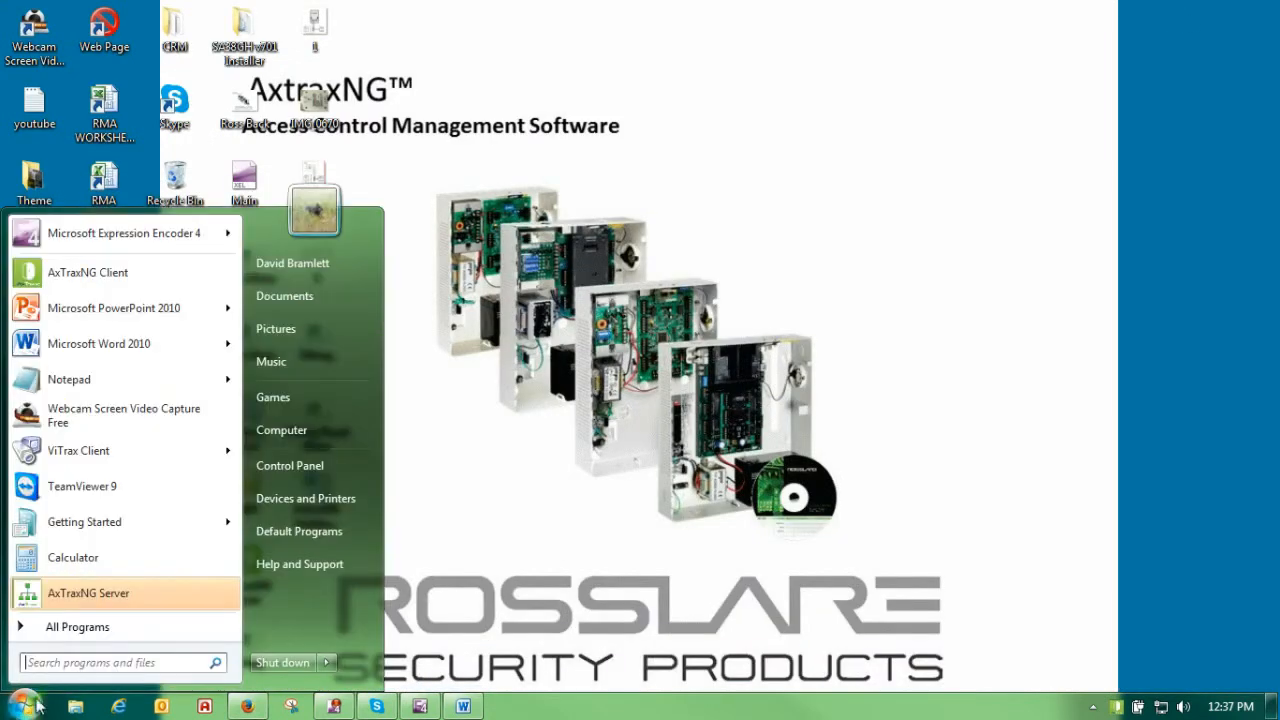
{"action": "left_click", "coordinate": [277, 465]}
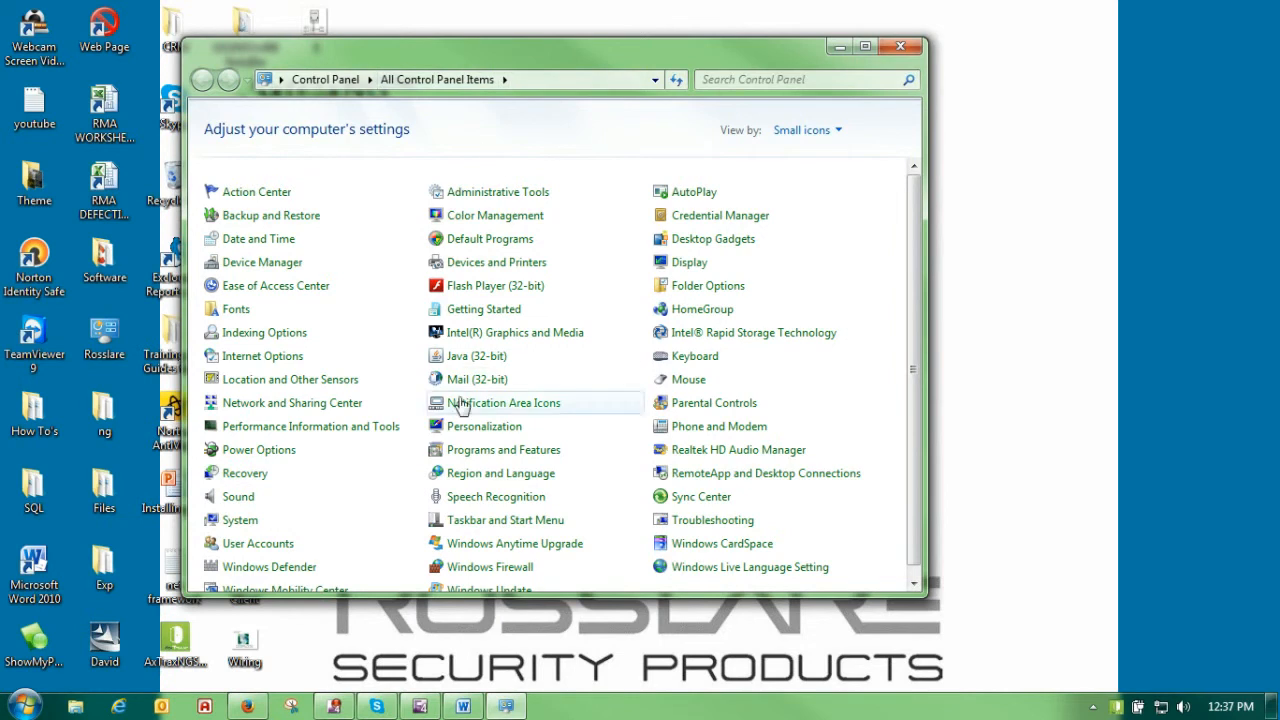
{"action": "left_click", "coordinate": [460, 455]}
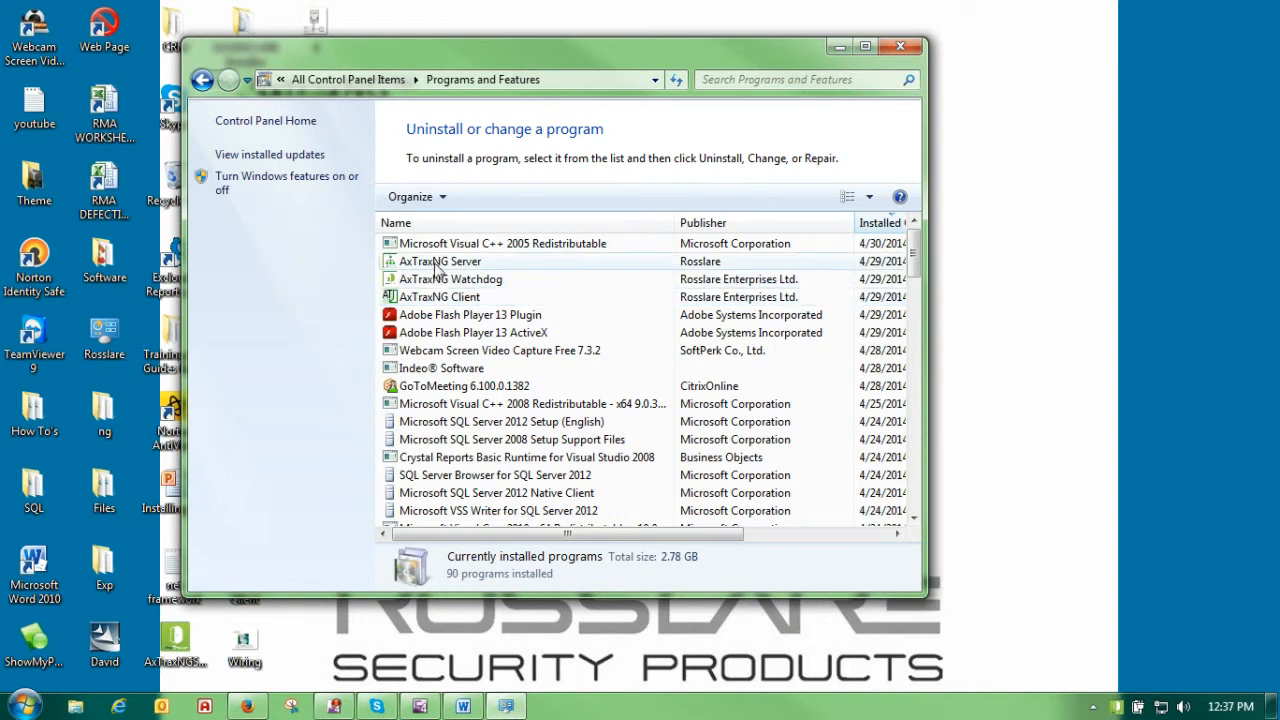
- Uninstall AxTraxNG Server, letting the uninstaller close the running application automatically
{"action": "left_click", "coordinate": [437, 262]}
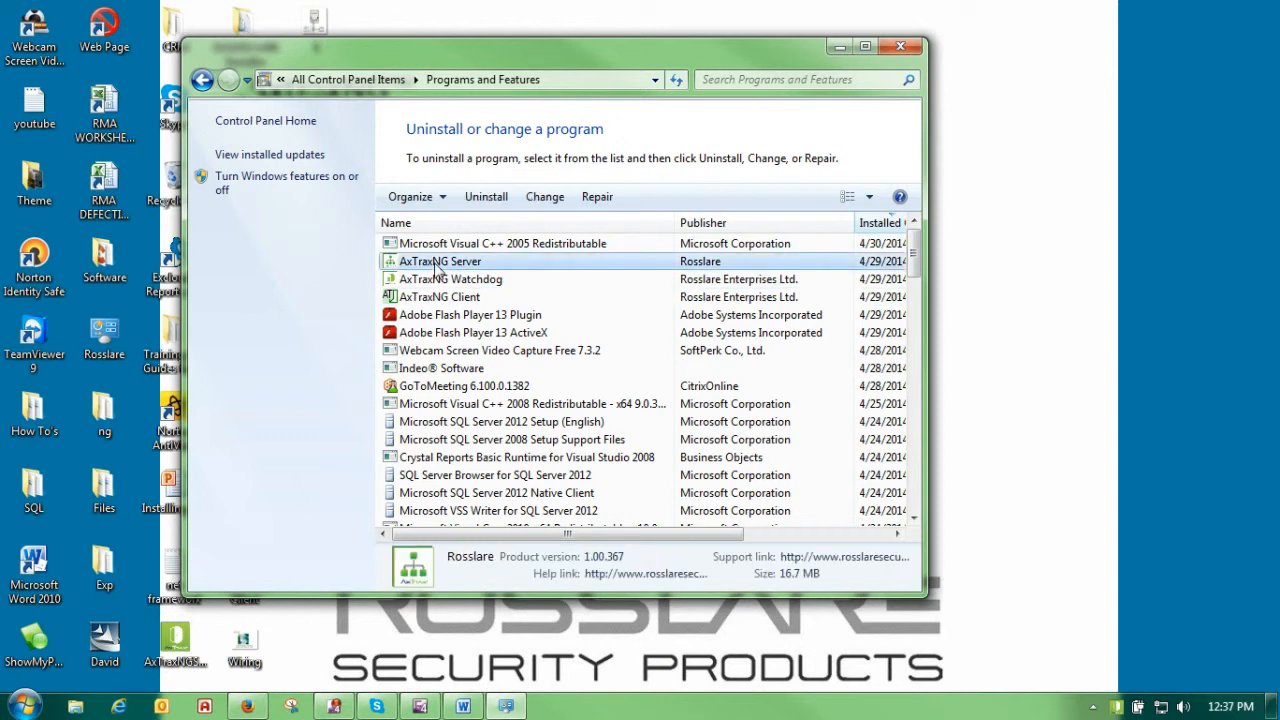
{"action": "left_click", "coordinate": [484, 198]}
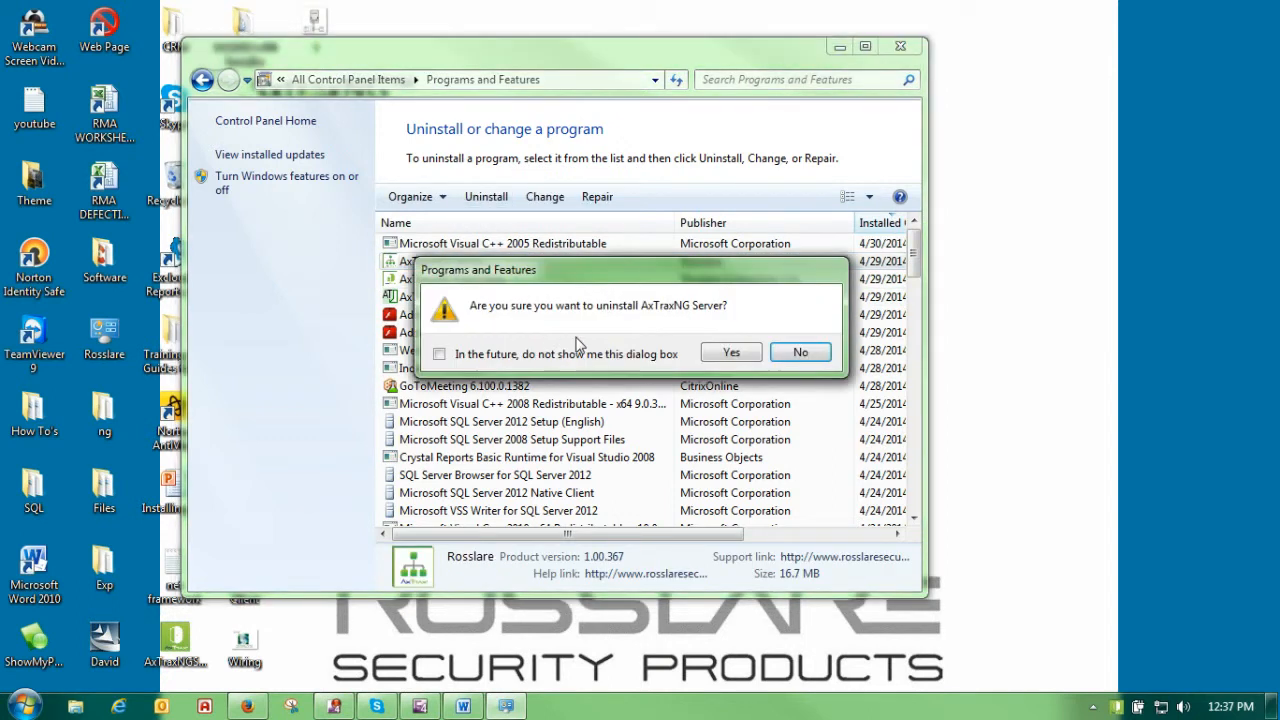
{"action": "left_click", "coordinate": [730, 354]}
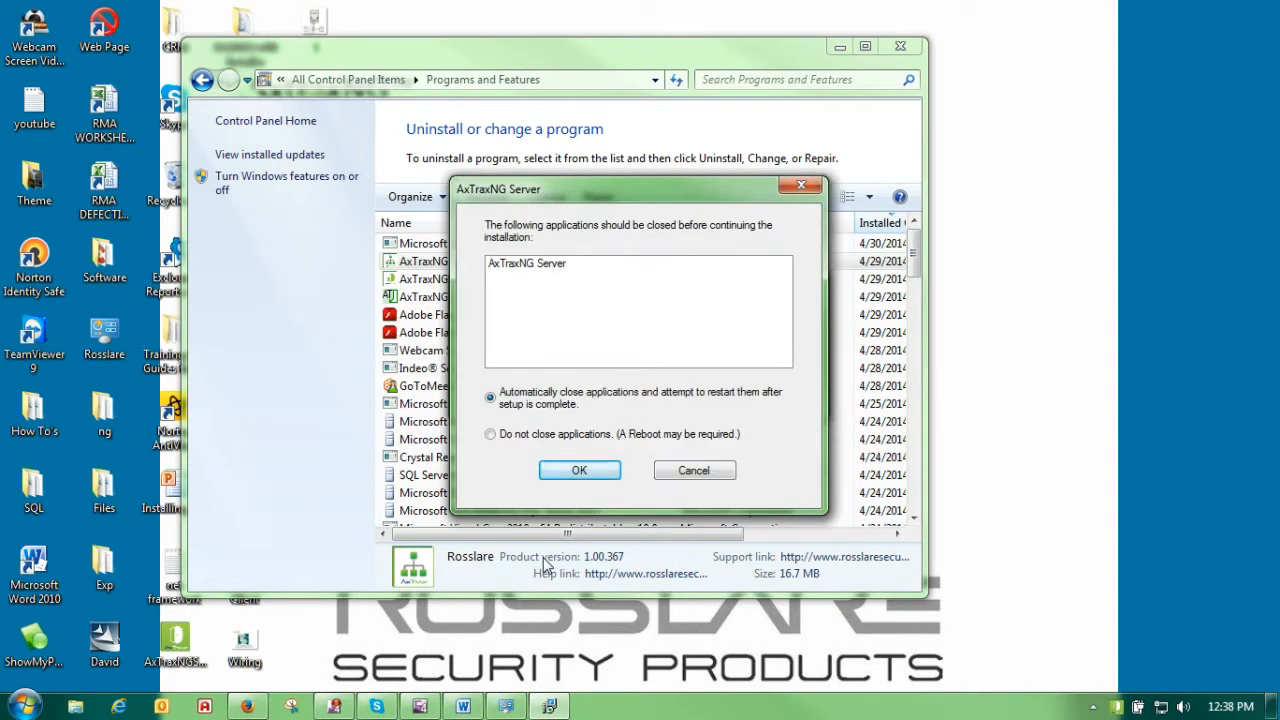
{"action": "left_click", "coordinate": [566, 469]}
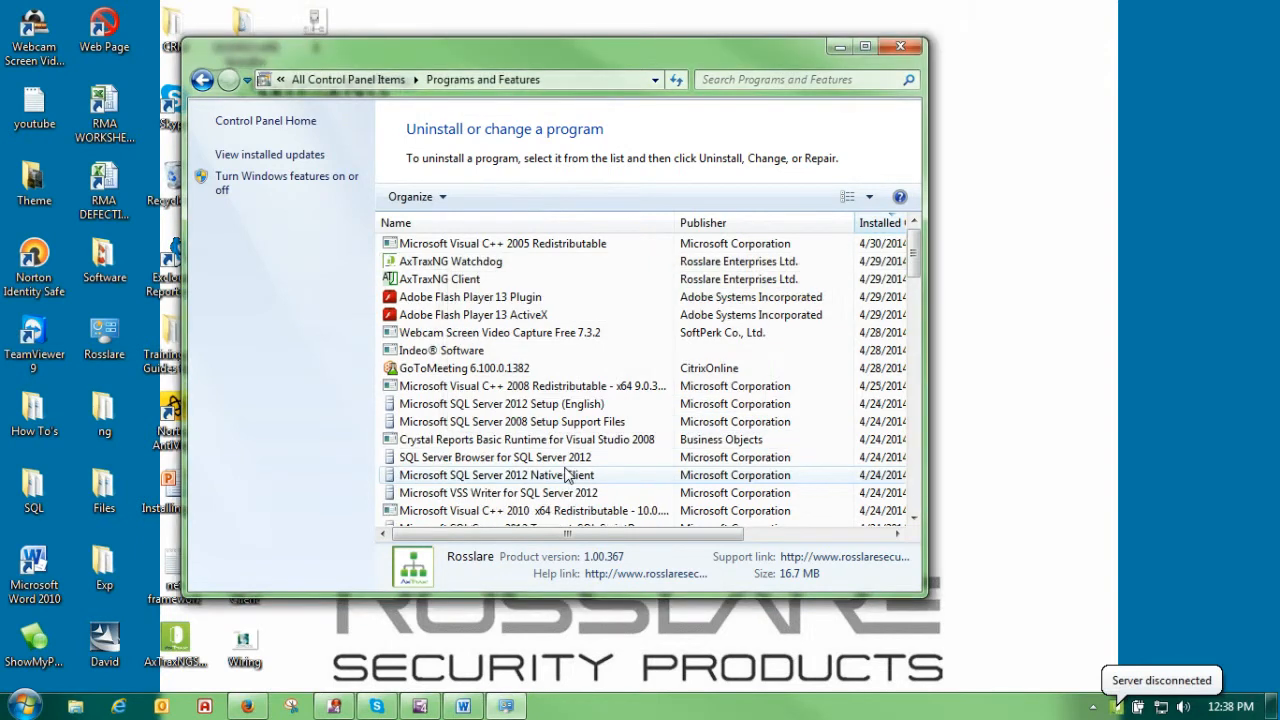
- Uninstall AxTraxNG Watchdog, letting the uninstaller close the running application automatically
{"action": "left_click", "coordinate": [446, 264]}
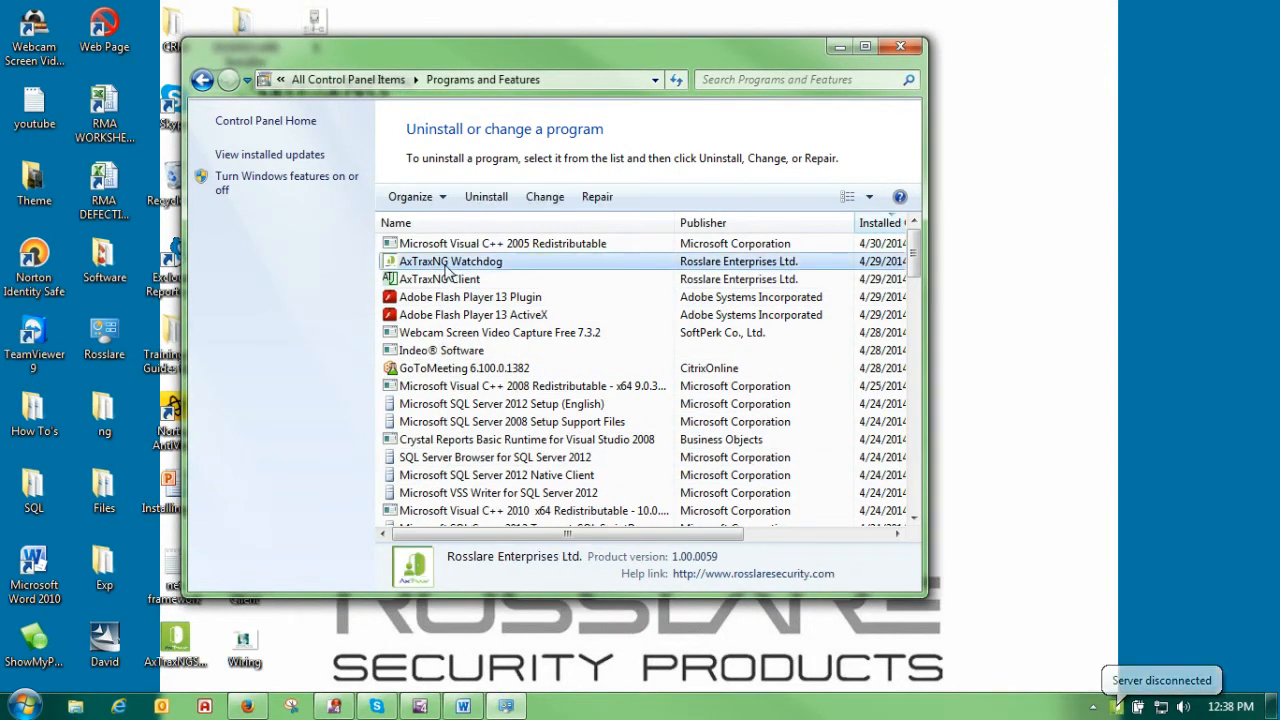
{"action": "left_click", "coordinate": [486, 197]}
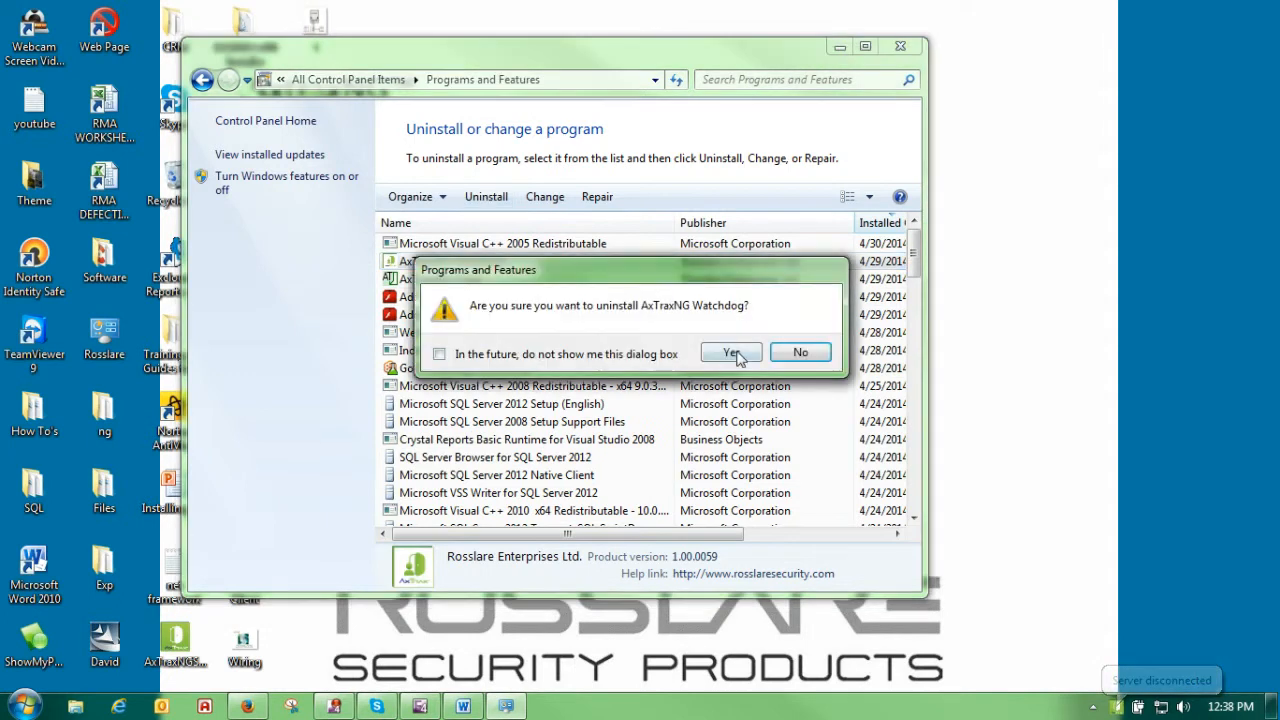
{"action": "left_click", "coordinate": [740, 355]}
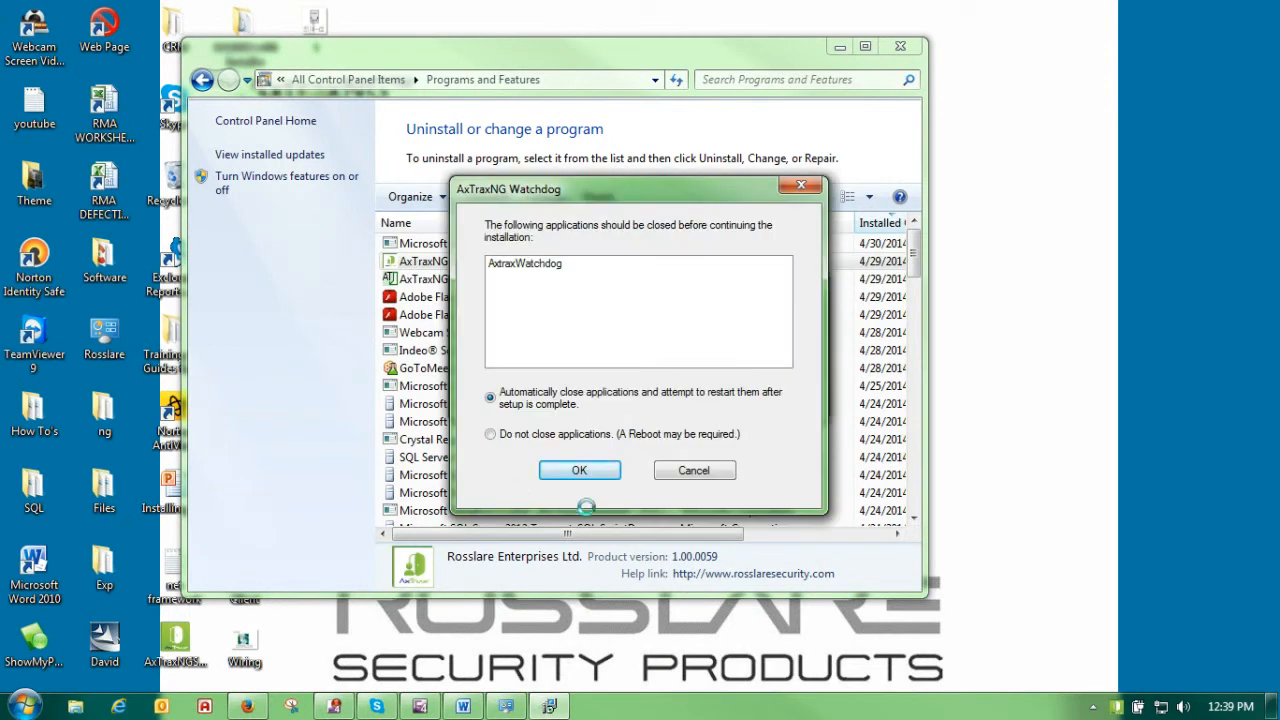
{"action": "left_click", "coordinate": [579, 470]}
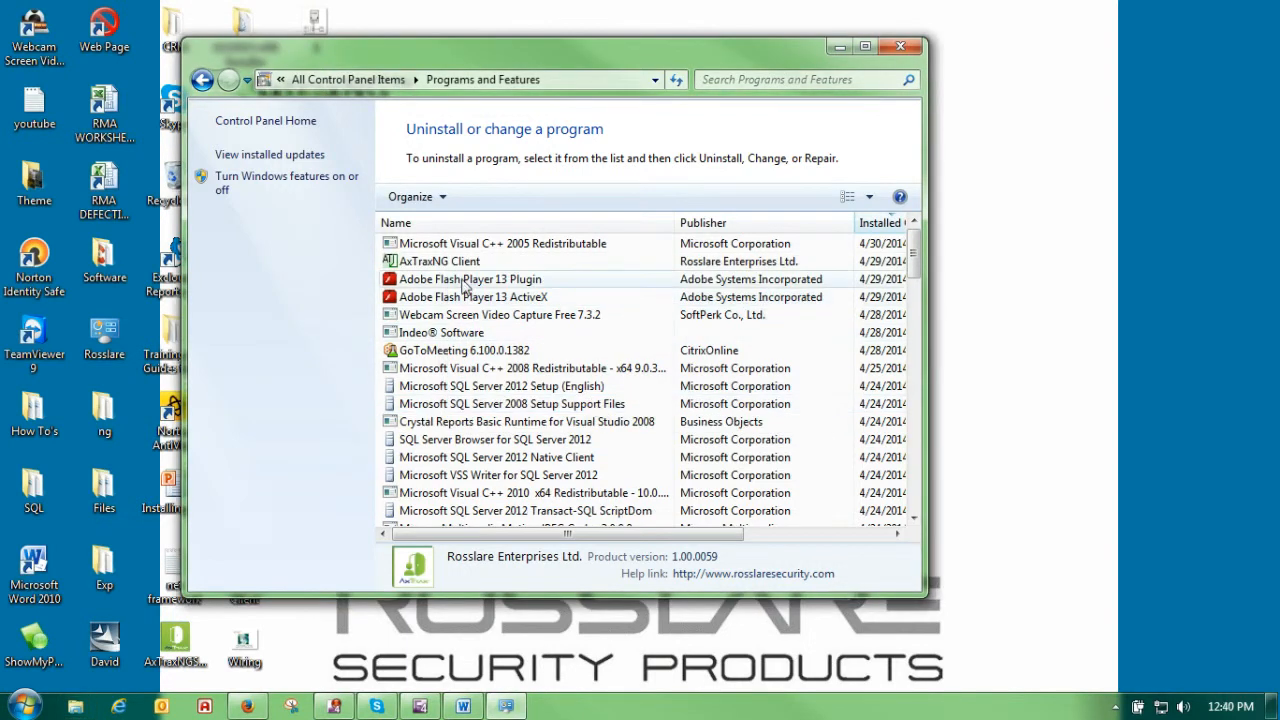
- Uninstall AxTraxNG Client and close the Programs and Features window
{"action": "left_click", "coordinate": [462, 264]}
{"action": "left_click", "coordinate": [484, 197]}
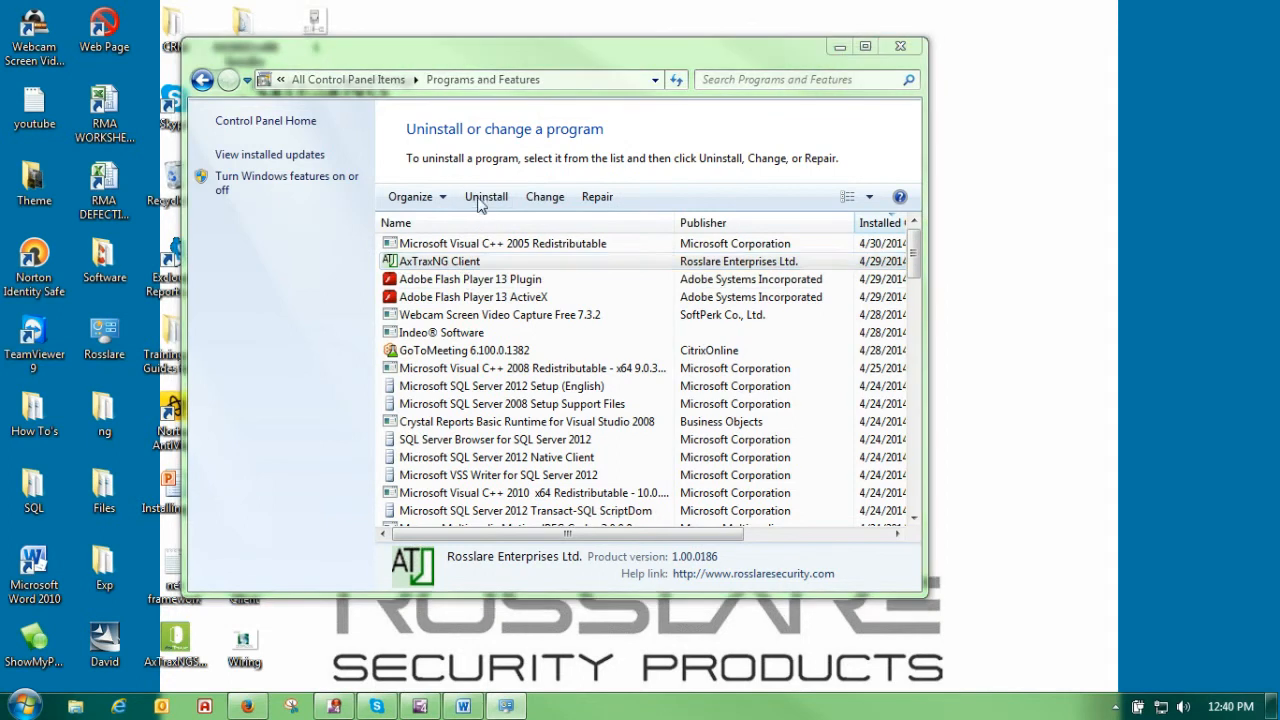
{"action": "left_click", "coordinate": [708, 356]}
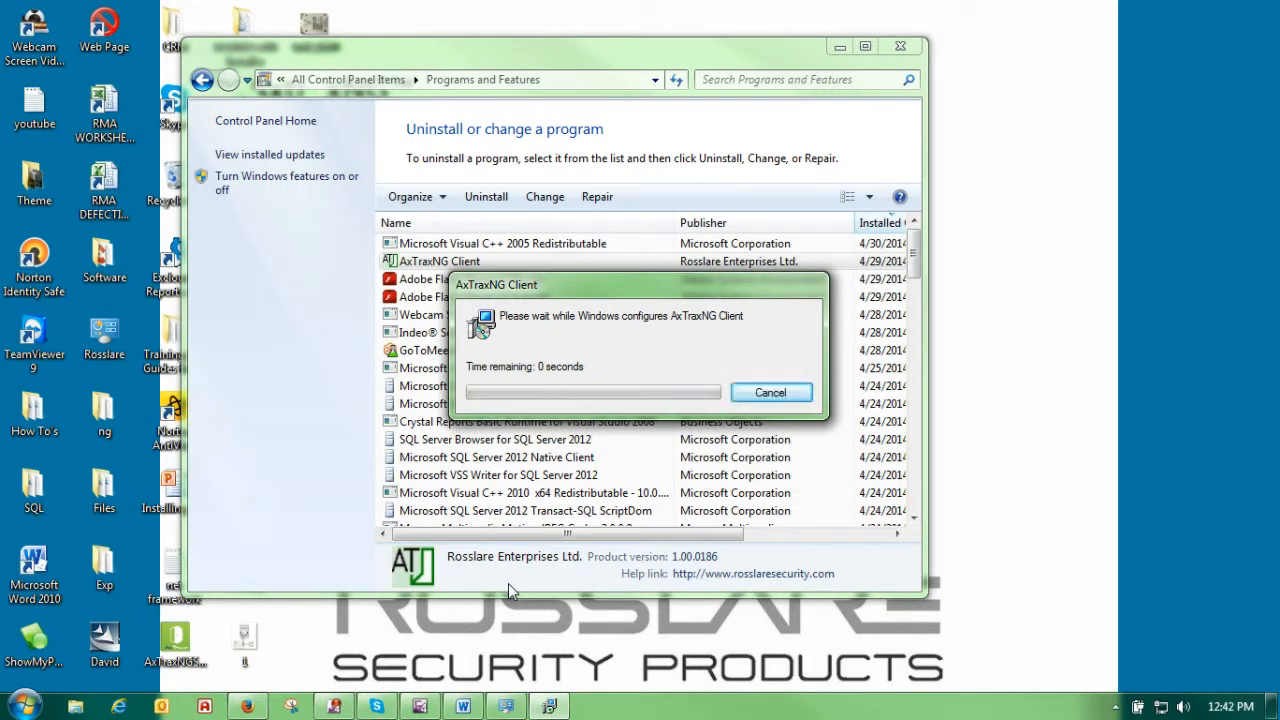
{"action": "left_click", "coordinate": [630, 392]}
{"action": "left_click", "coordinate": [628, 393]}
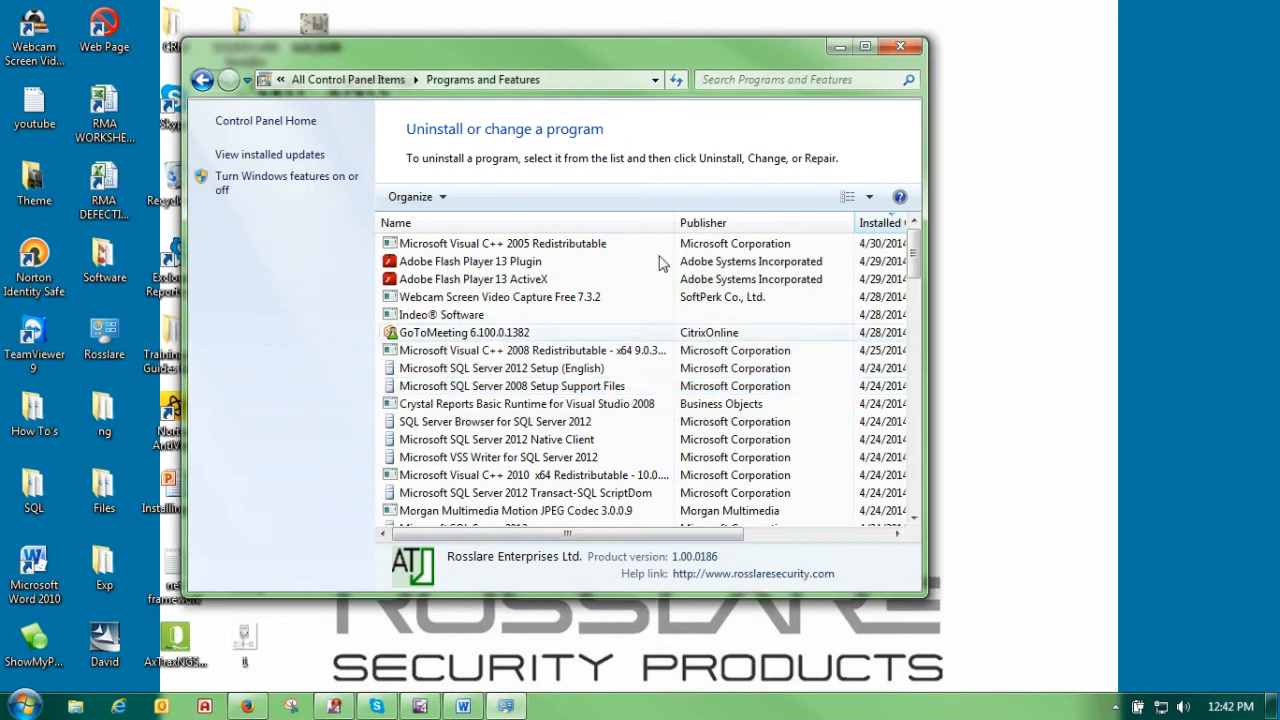
{"action": "left_click", "coordinate": [897, 48]}
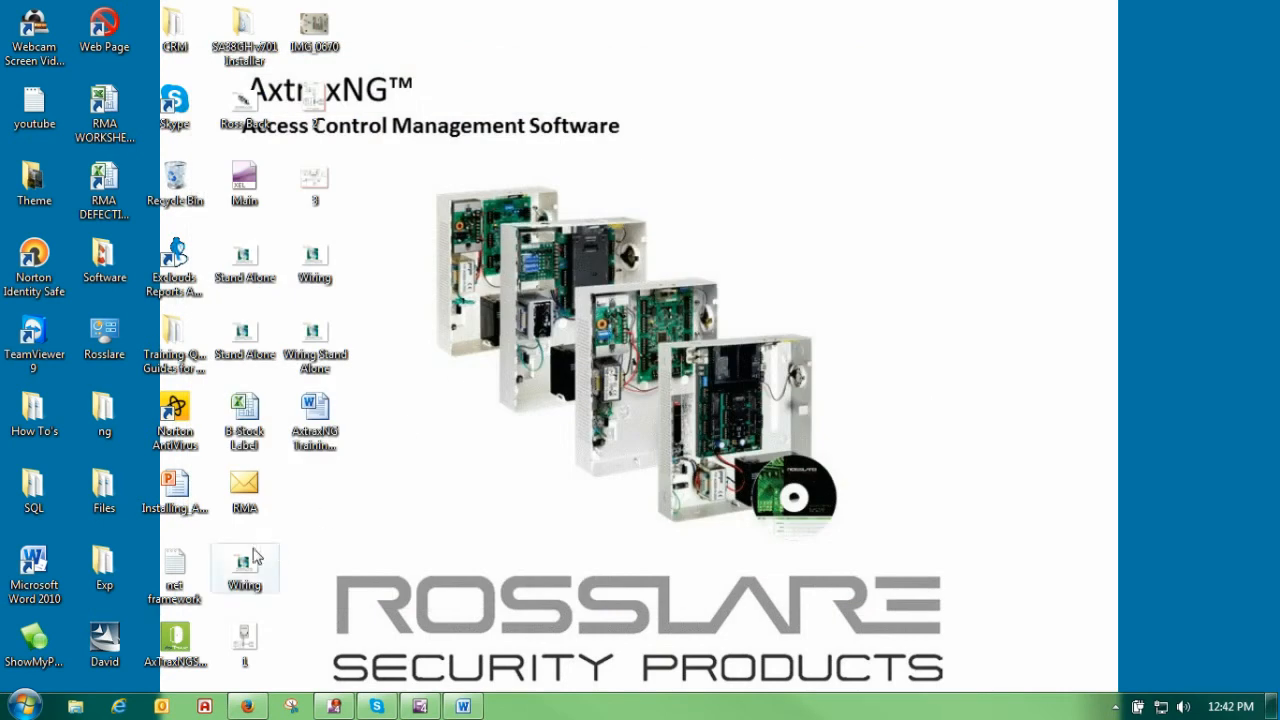
- Open the net framework note with the registry path and launch the Registry Editor with regedit
{"action": "double_click", "coordinate": [175, 570]}
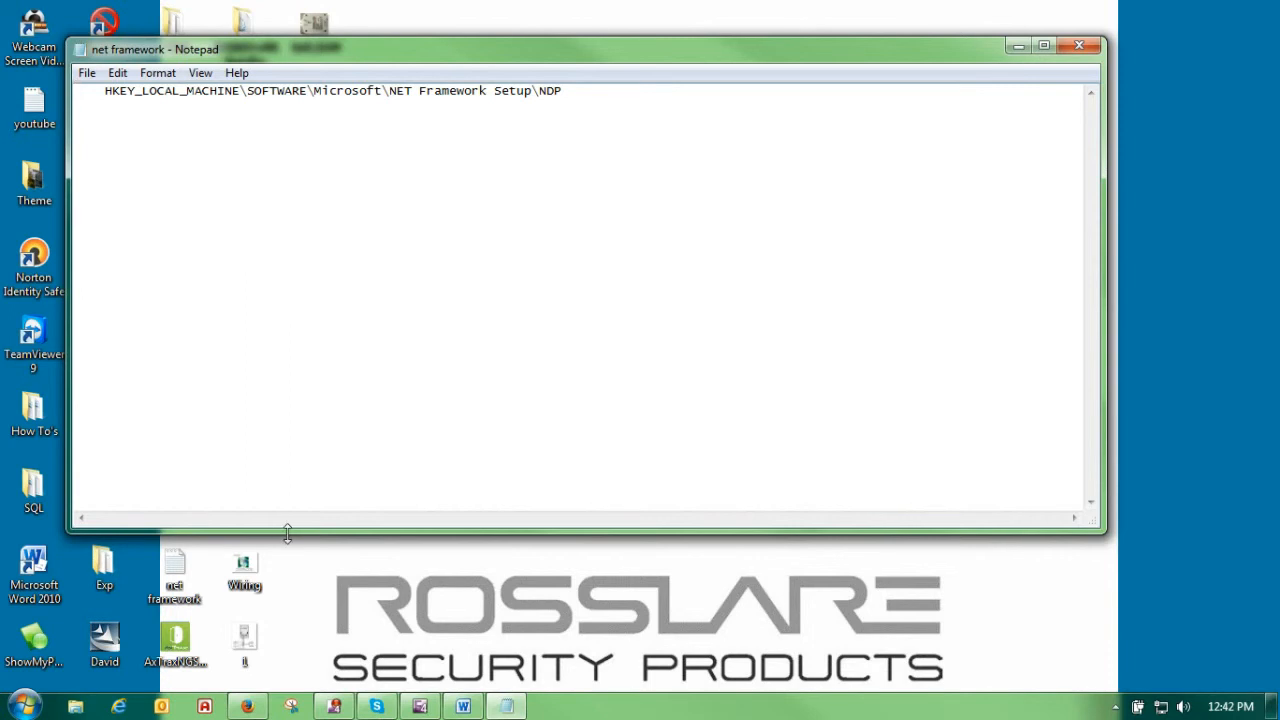
{"action": "left_click", "coordinate": [24, 706]}
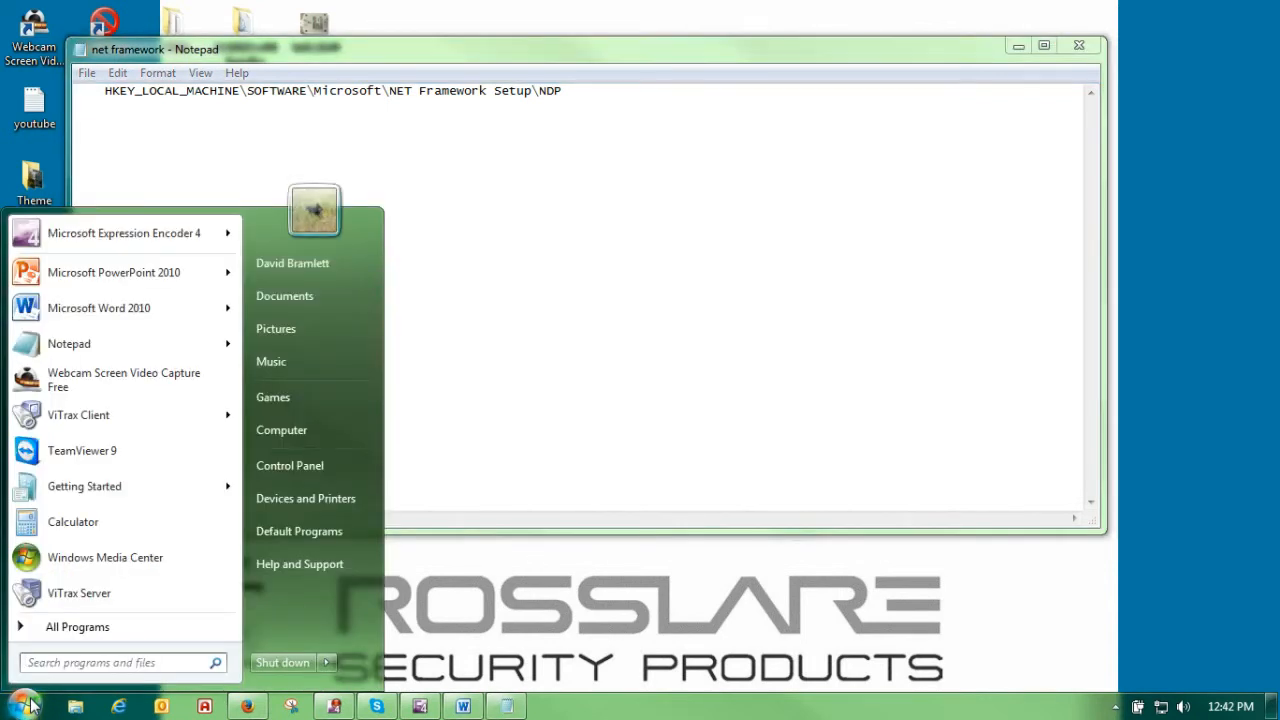
{"action": "type", "text": "re"}
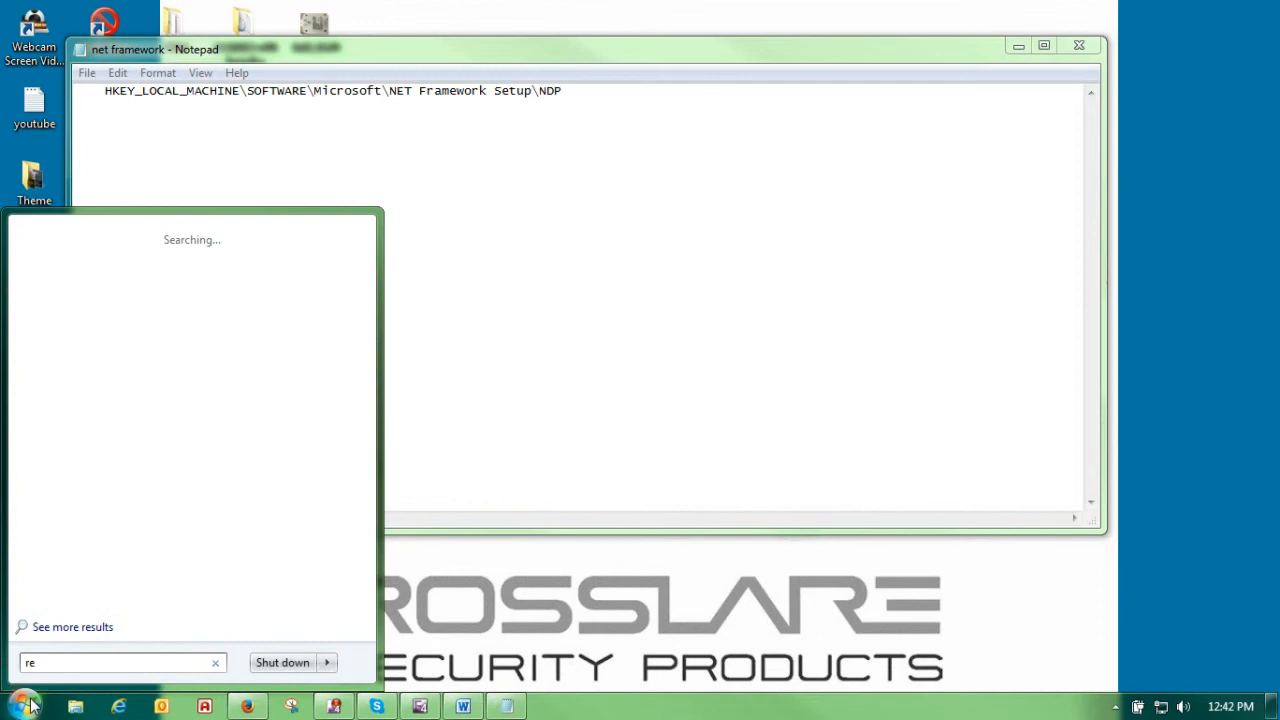
{"action": "type", "text": "gedit"}
{"action": "key", "text": "Return"}
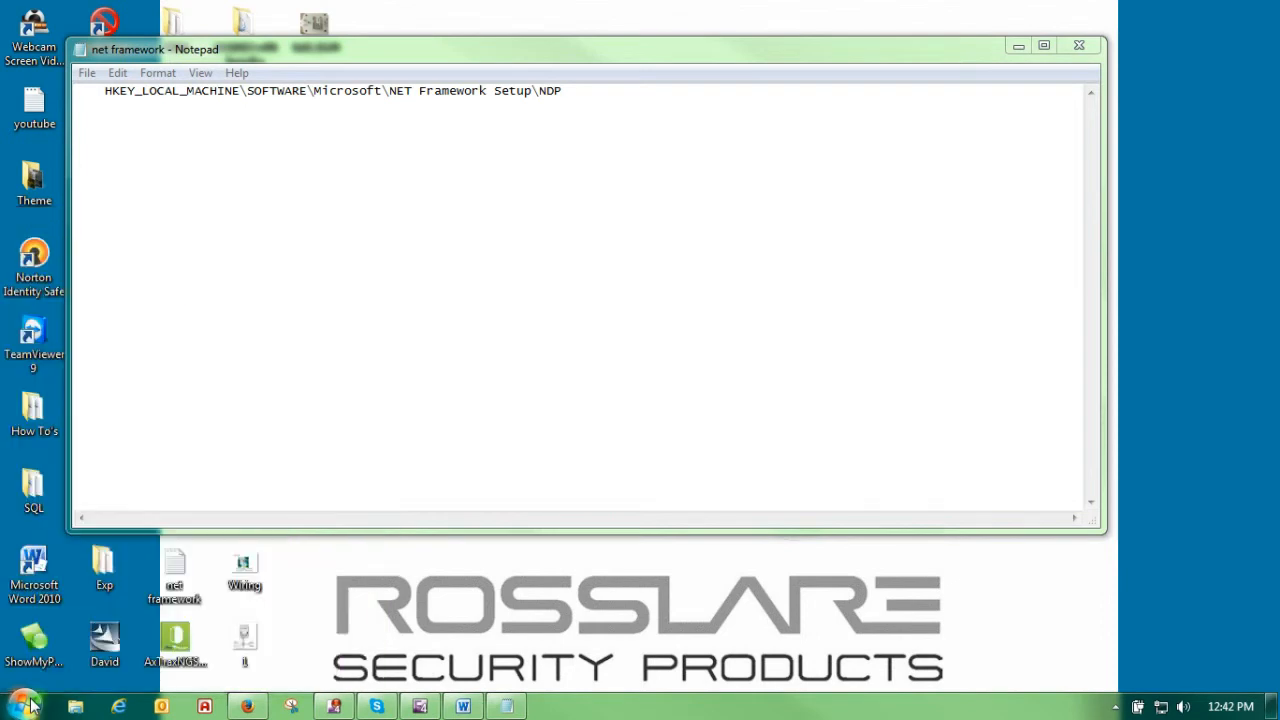
- Examine the .NET versions under HKEY_LOCAL_MACHINE\SOFTWARE\Microsoft\NET Framework Setup\NDP, and put the Registry Editor away
{"action": "left_click_drag", "start_coordinate": [553, 320], "coordinate": [568, 118]}
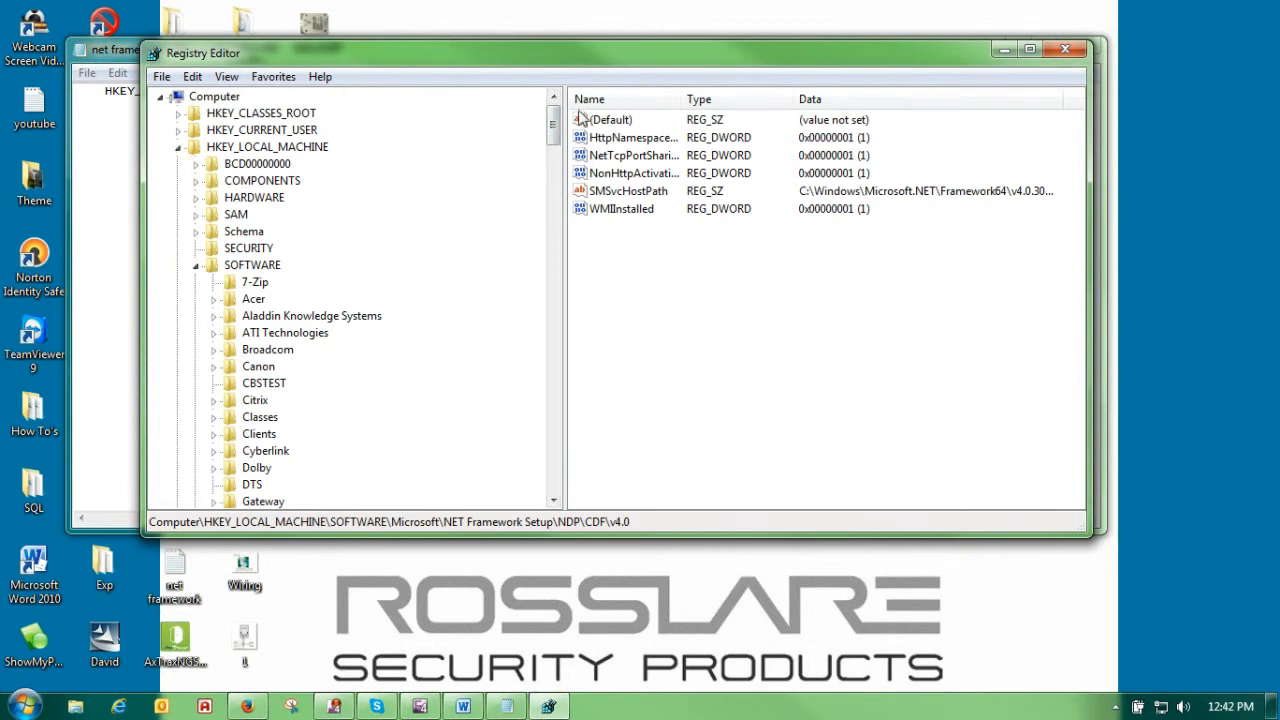
{"action": "left_click_drag", "start_coordinate": [551, 130], "coordinate": [508, 189]}
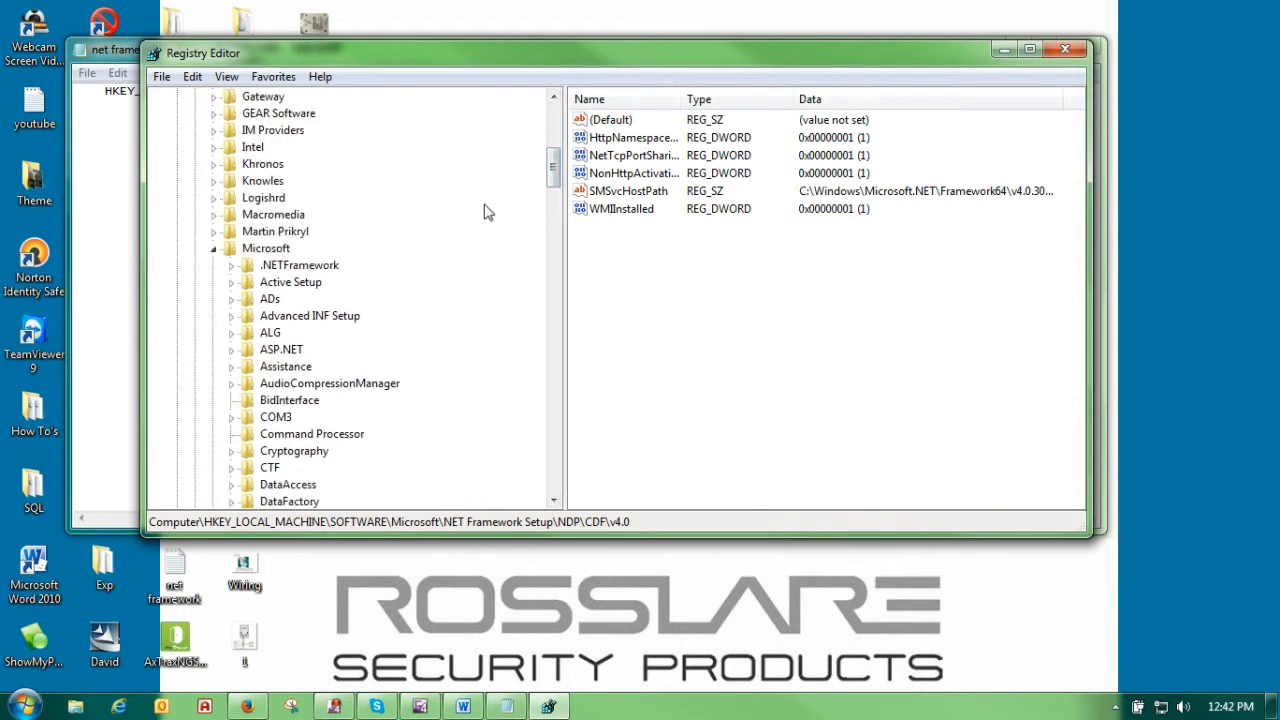
{"action": "left_click_drag", "start_coordinate": [552, 170], "coordinate": [541, 302]}
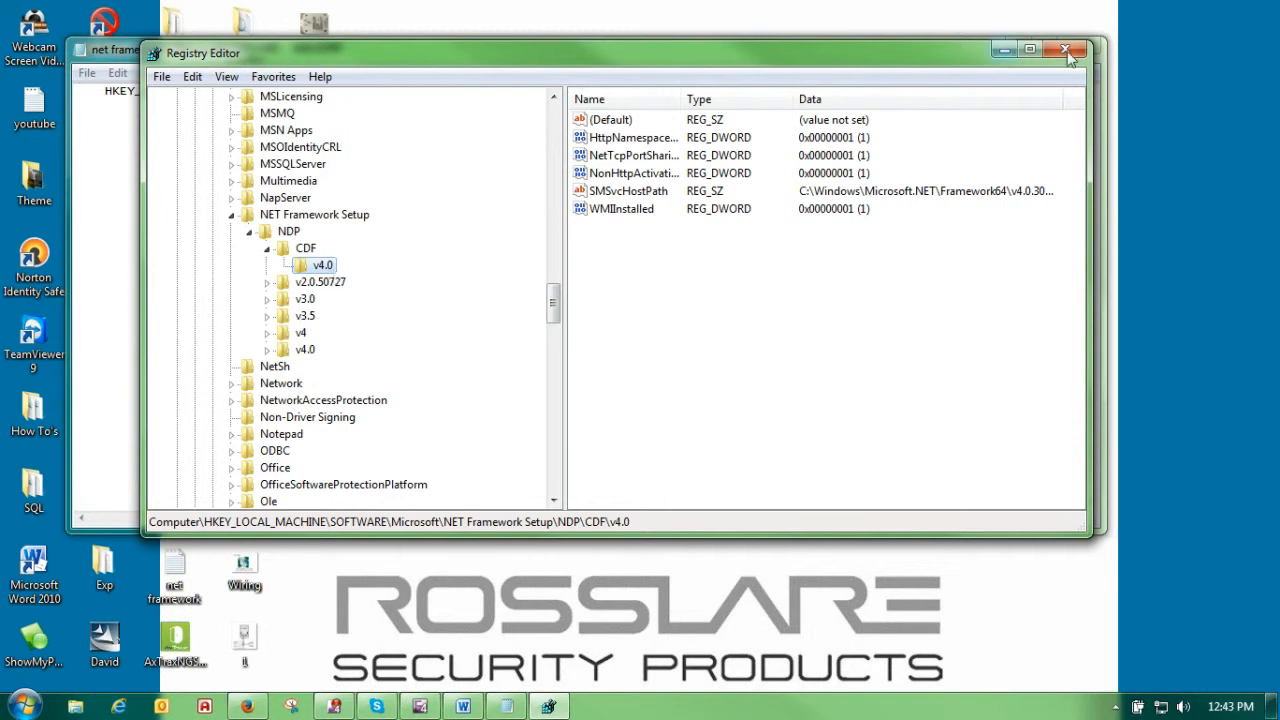
{"action": "left_click", "coordinate": [1000, 47]}
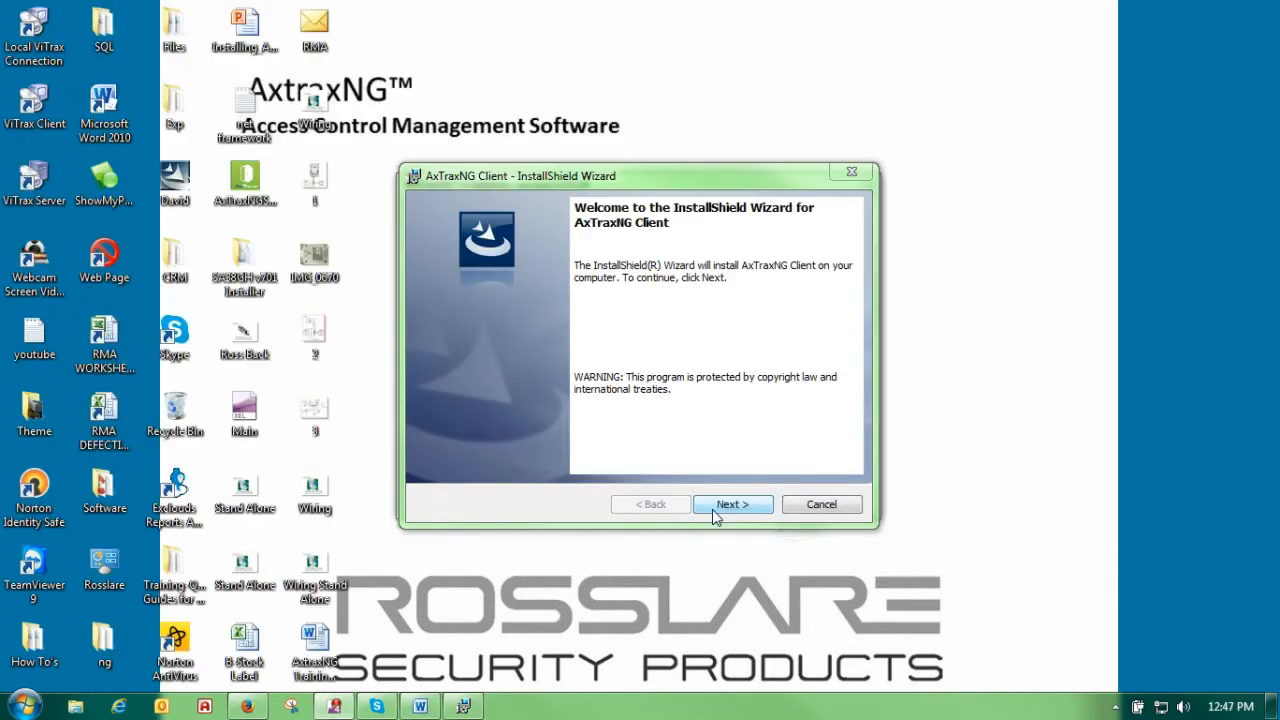
- Install AxTraxNG Client through its InstallShield Wizard and exit the completed wizard
{"action": "left_click", "coordinate": [716, 510]}
{"action": "left_click", "coordinate": [716, 510]}
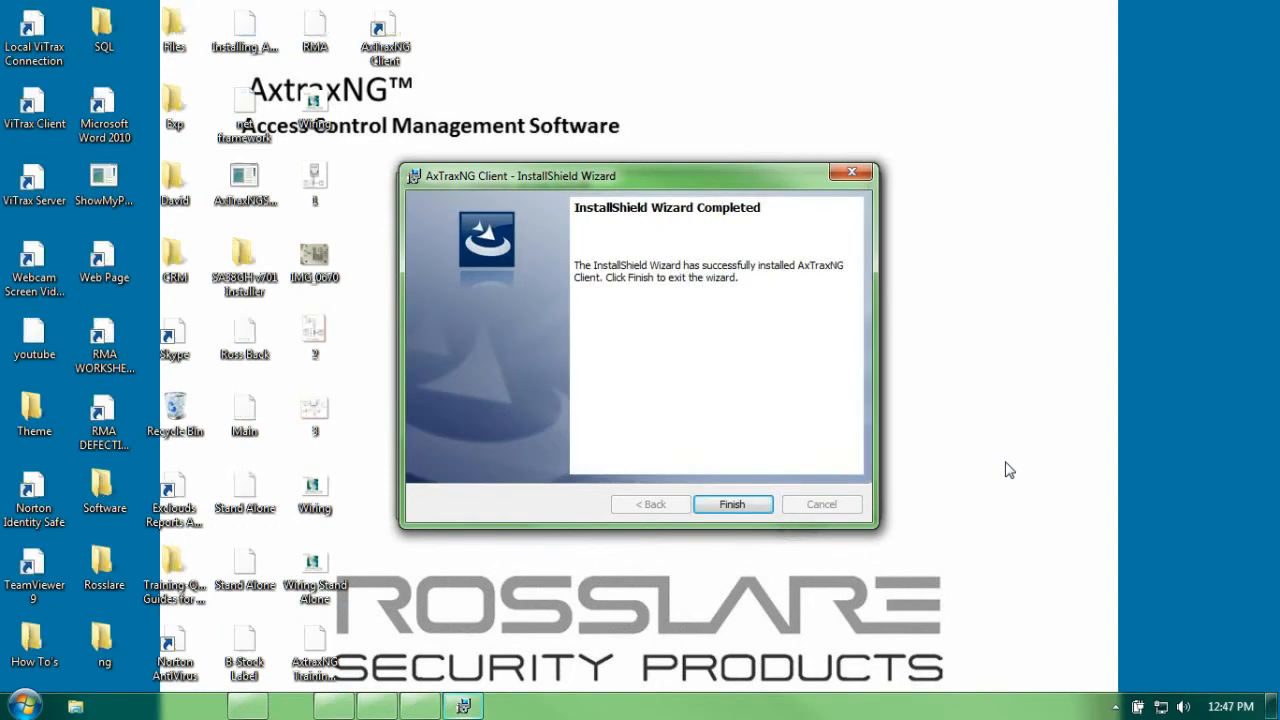
{"action": "left_click", "coordinate": [733, 505]}
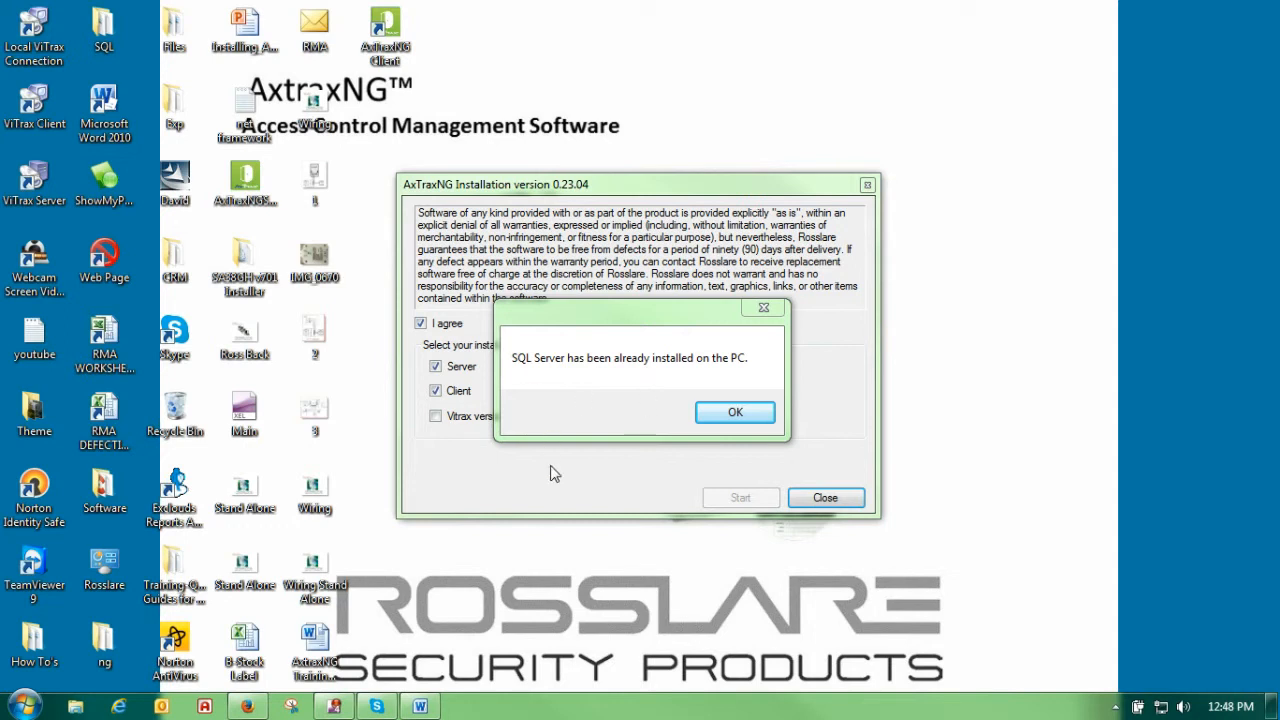
- Acknowledge the SQL Server notice and install AxTraxNG Server and AxTraxNG Watchdog through their wizards
{"action": "left_click", "coordinate": [716, 418]}
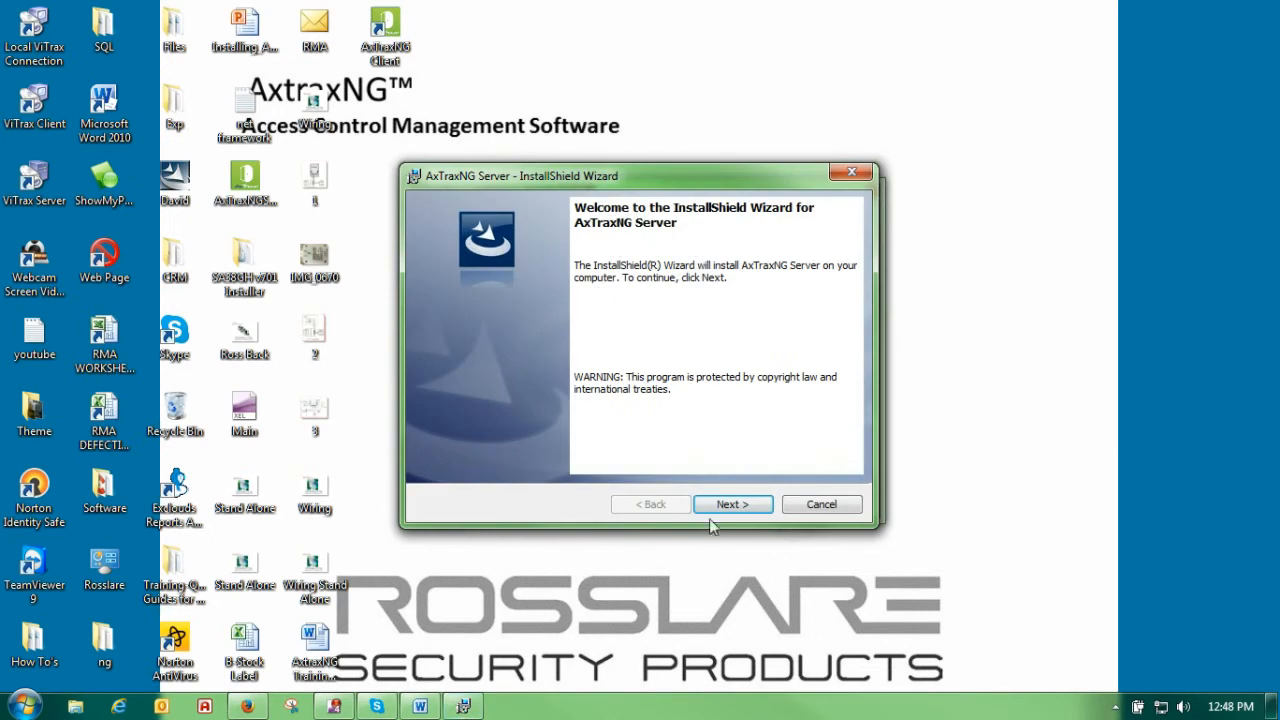
{"action": "left_click", "coordinate": [712, 508]}
{"action": "left_click", "coordinate": [730, 505]}
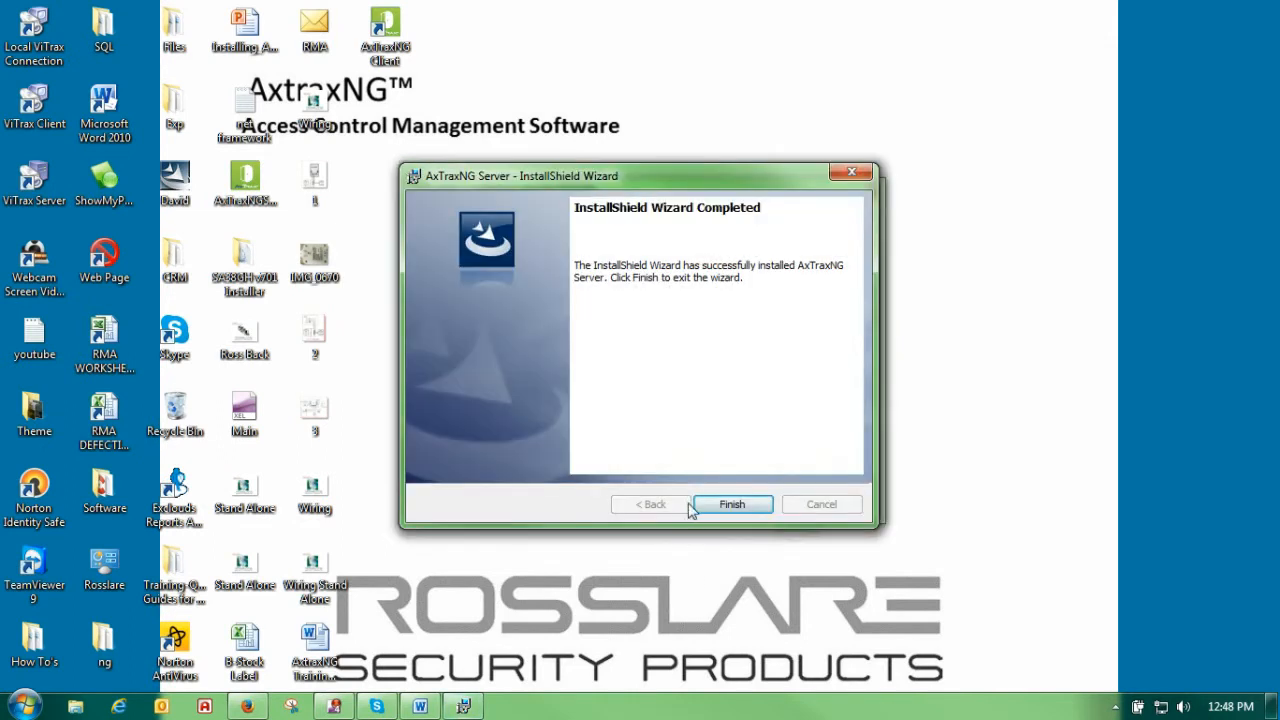
{"action": "left_click", "coordinate": [730, 505]}
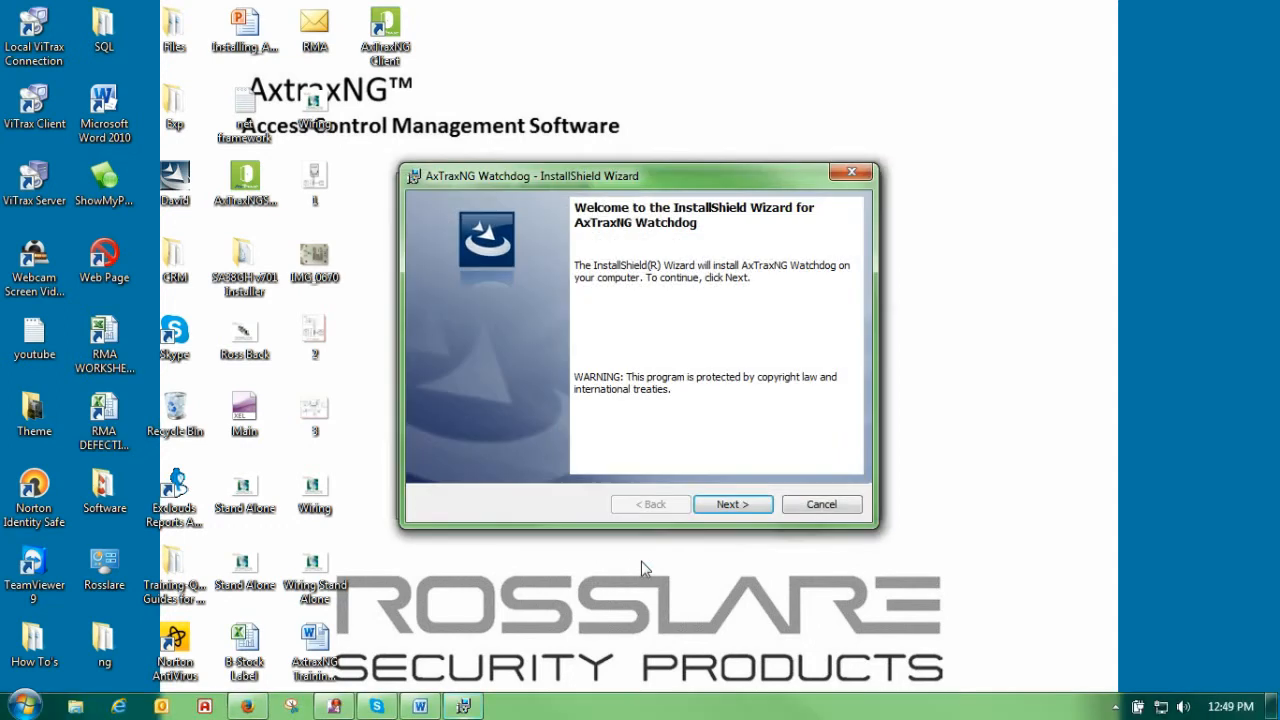
{"action": "left_click", "coordinate": [740, 510]}
{"action": "left_click", "coordinate": [735, 506]}
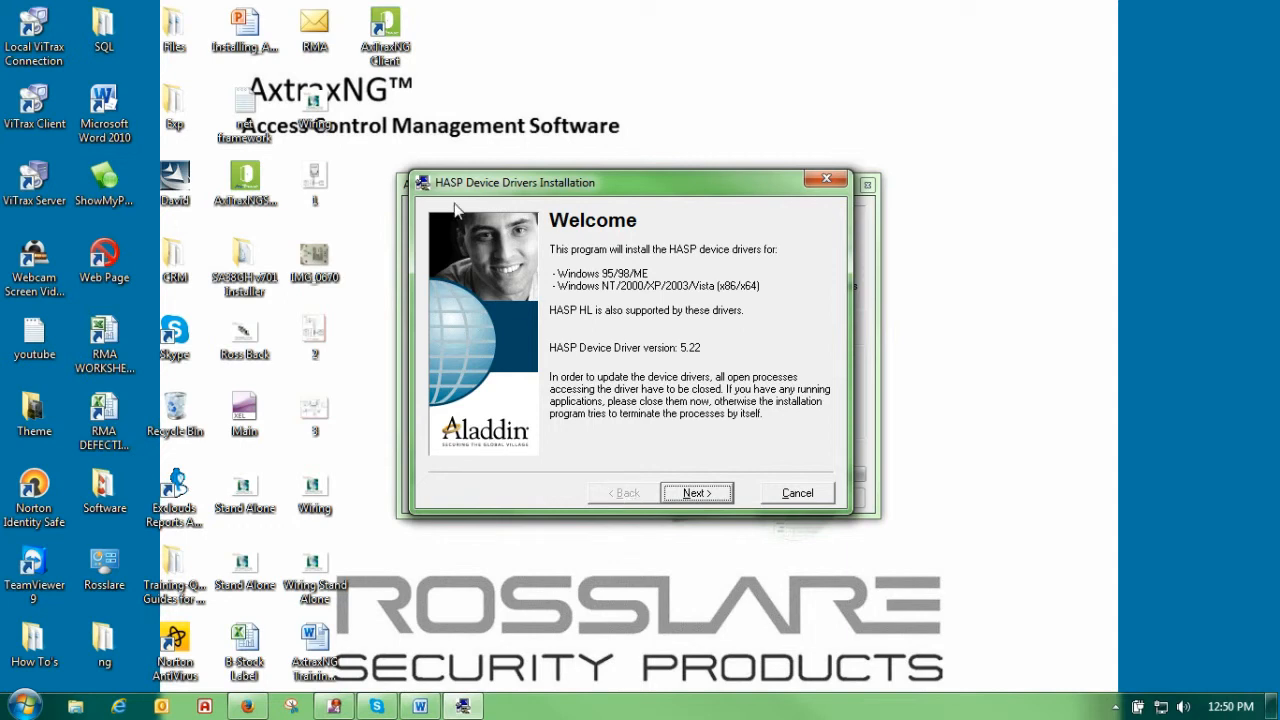
- Install the HASP device drivers version 5.22, accepting the license agreement
{"action": "left_click", "coordinate": [697, 493]}
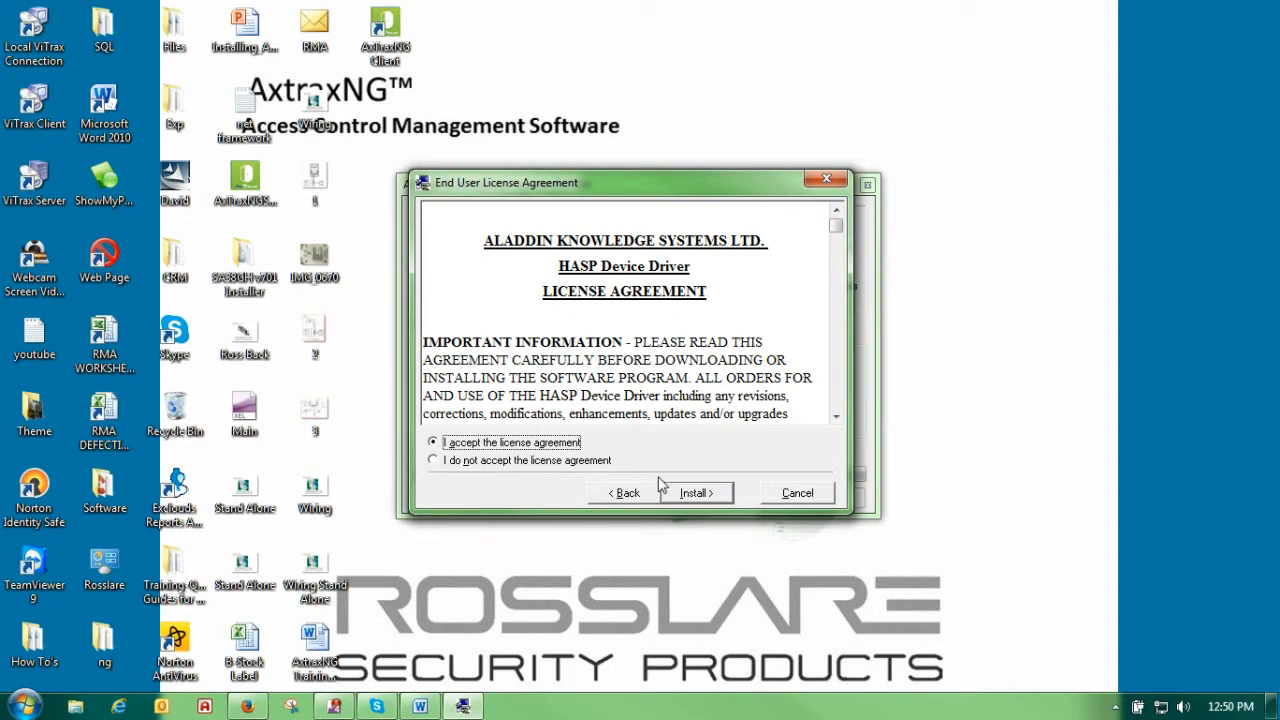
{"action": "left_click", "coordinate": [700, 495]}
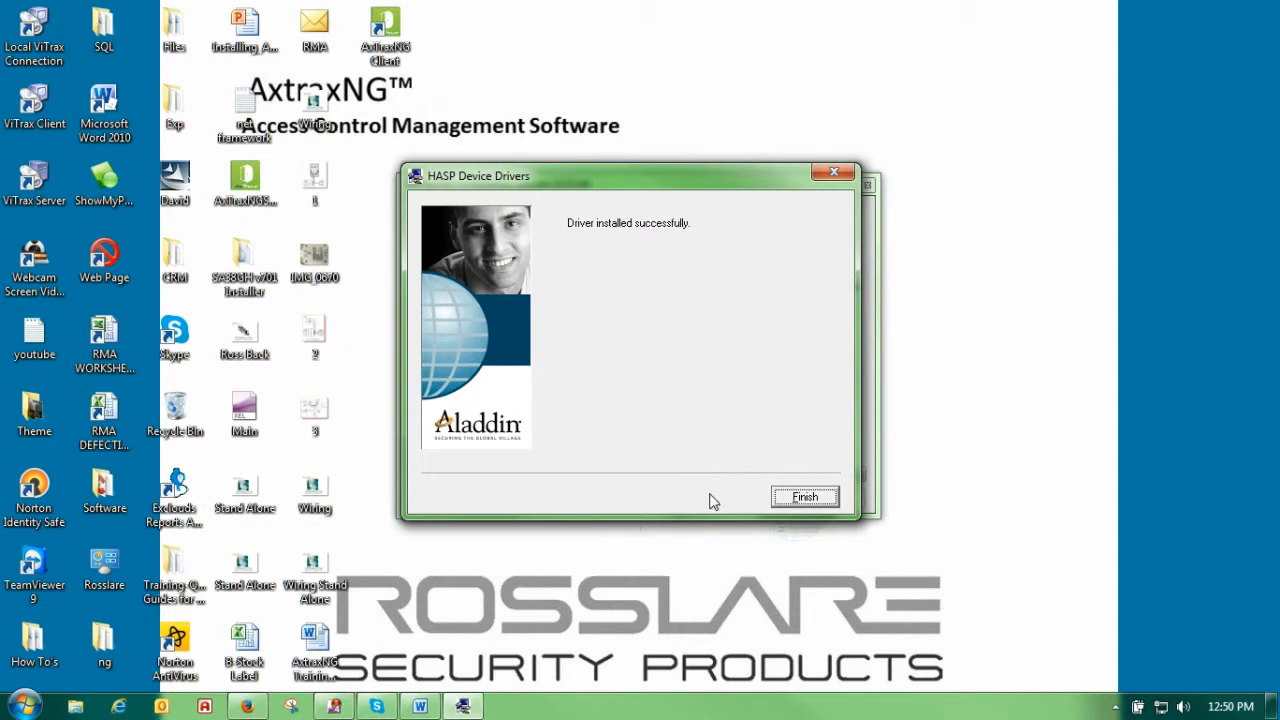
{"action": "left_click", "coordinate": [815, 497]}
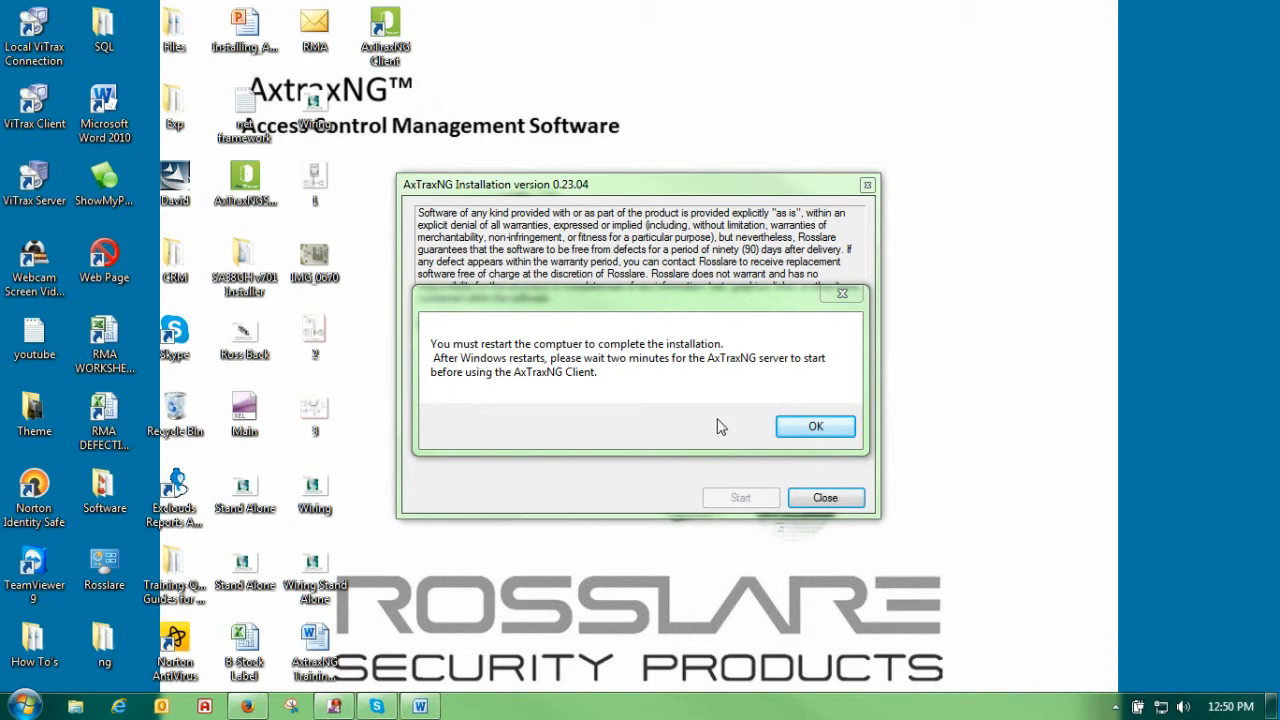
- Acknowledge the restart notice and restart the computer to complete the installation
{"action": "left_click", "coordinate": [790, 432]}
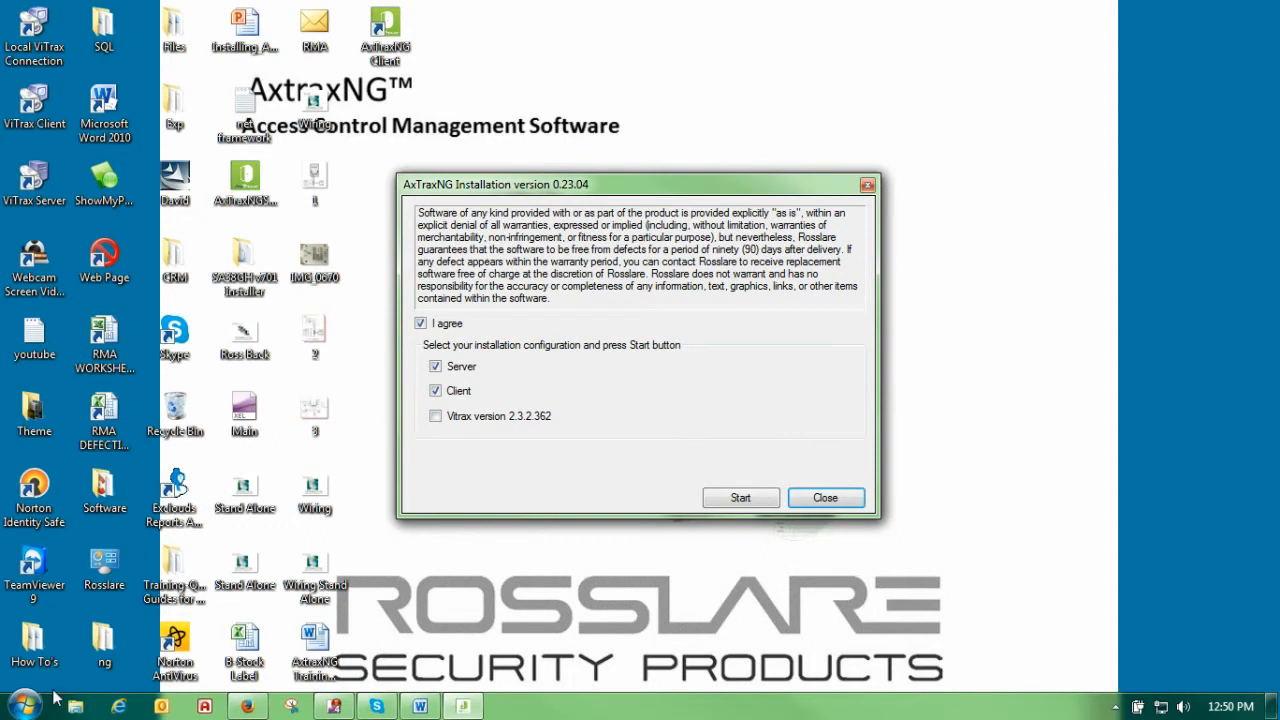
{"action": "left_click", "coordinate": [22, 706]}
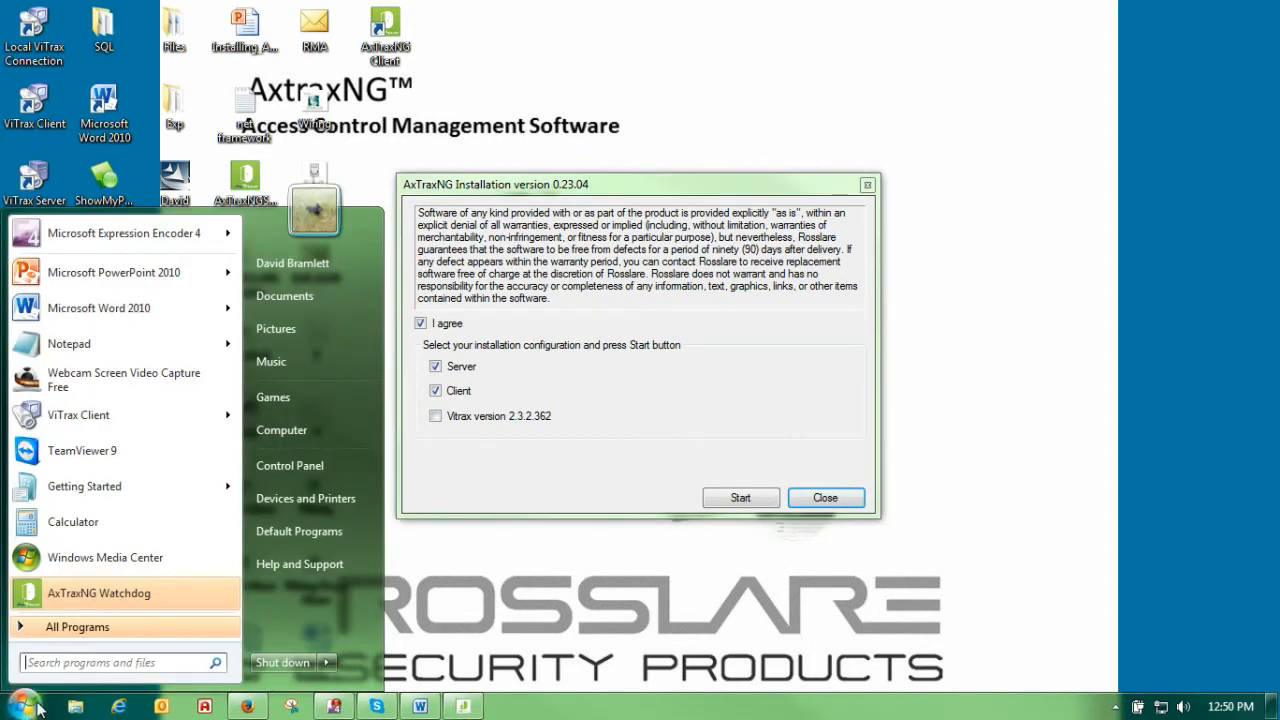
{"action": "left_click", "coordinate": [328, 663]}
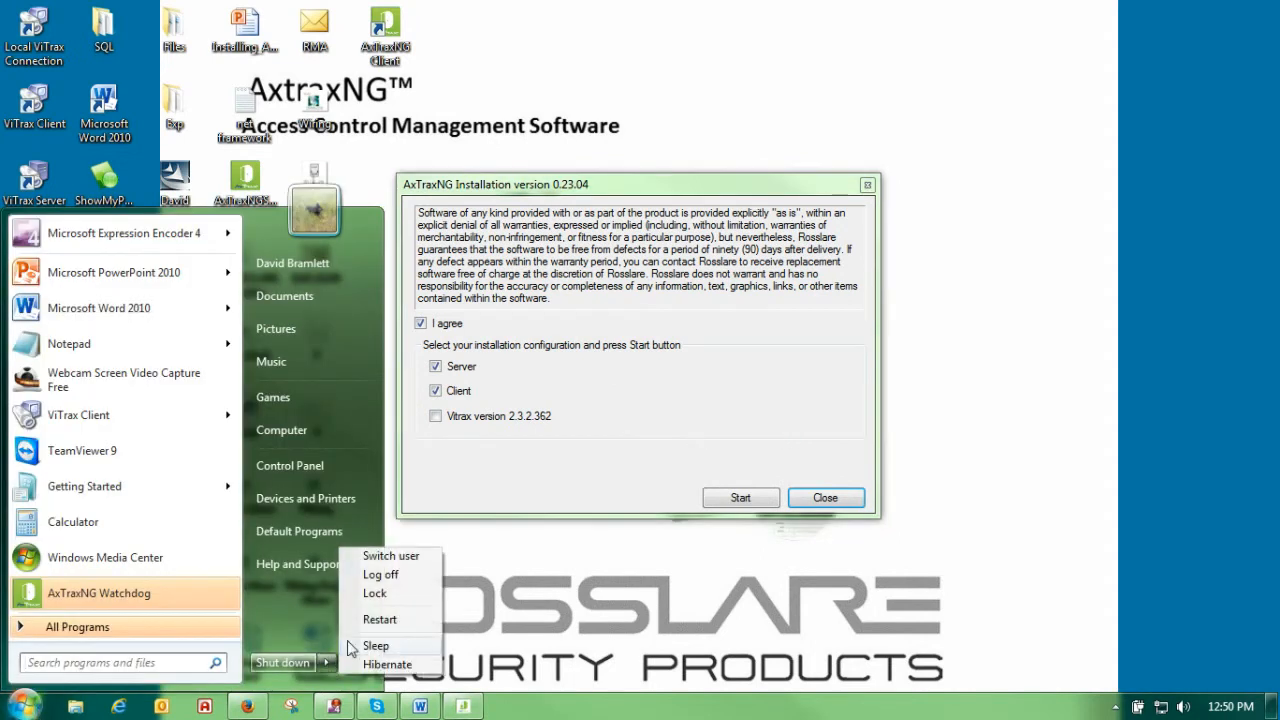
{"action": "left_click", "coordinate": [545, 607]}
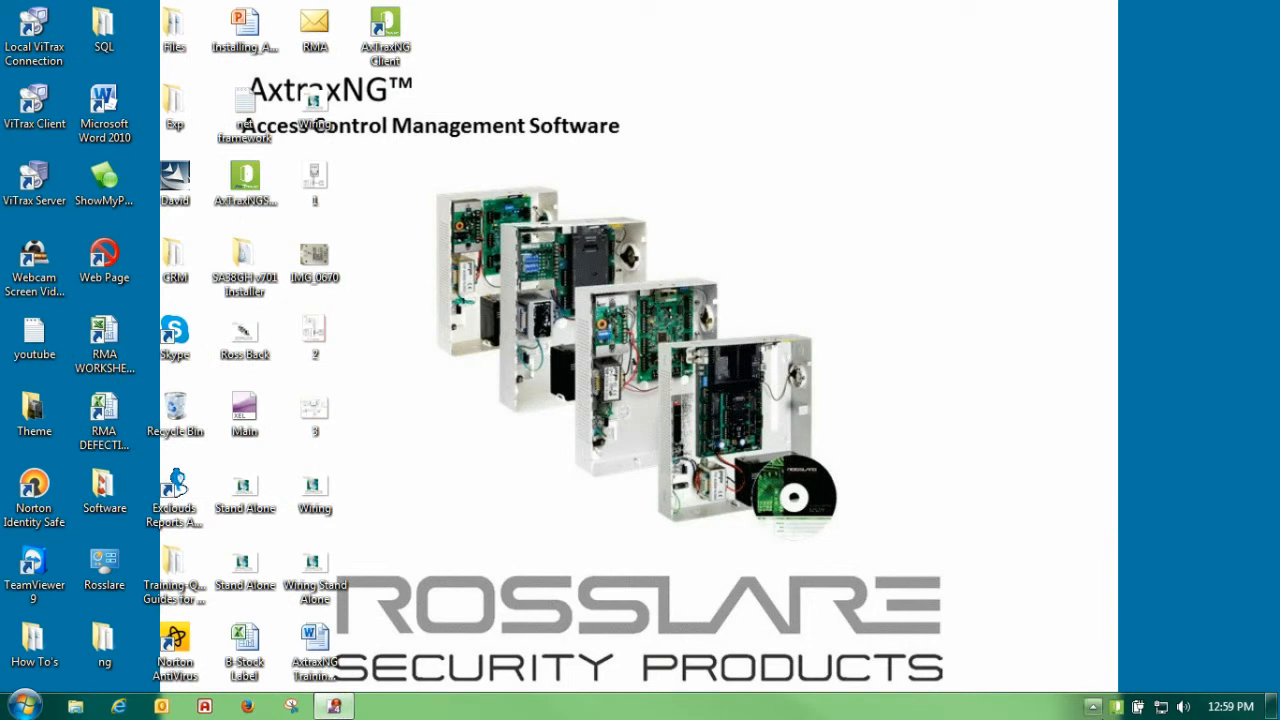
- Check the server, network and panel status in AxTraxNG Watchdog and close its window
{"action": "double_click", "coordinate": [1118, 706]}
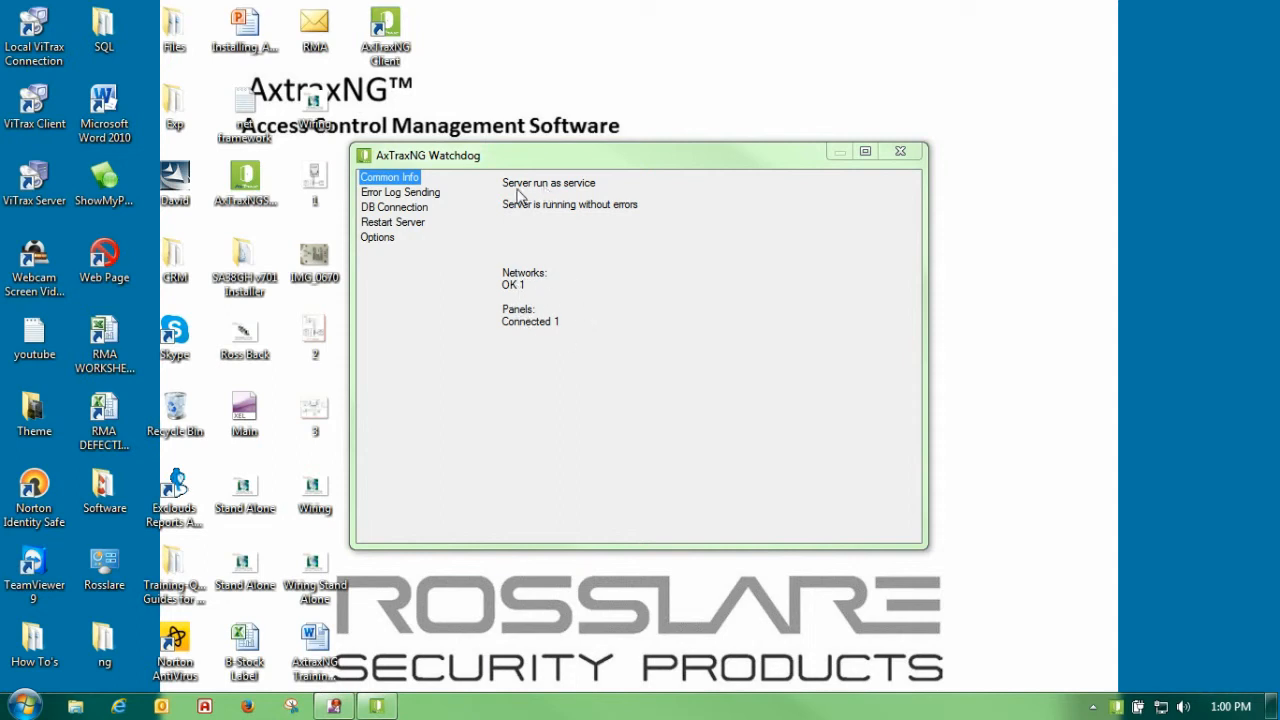
{"action": "left_click", "coordinate": [900, 151]}
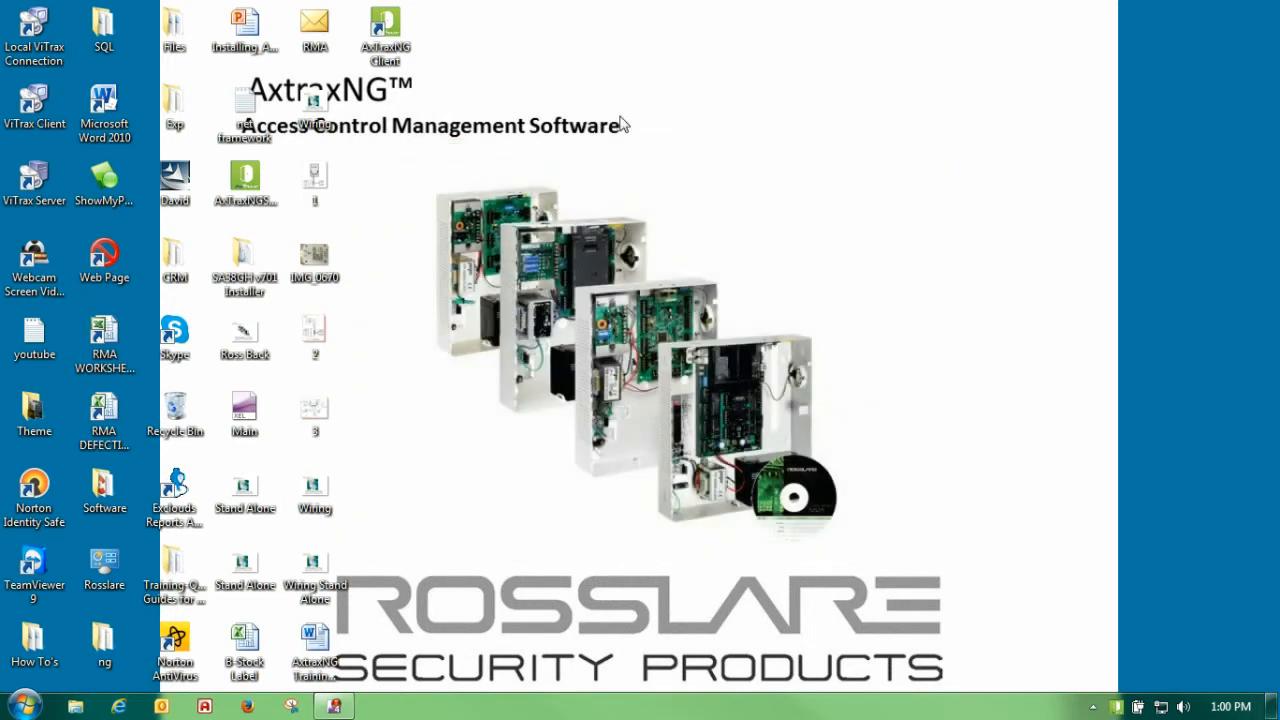
- Launch AxTraxNG Client and log on as the Administrator operator with the account password
{"action": "left_click", "coordinate": [380, 38]}
{"action": "double_click", "coordinate": [378, 36]}
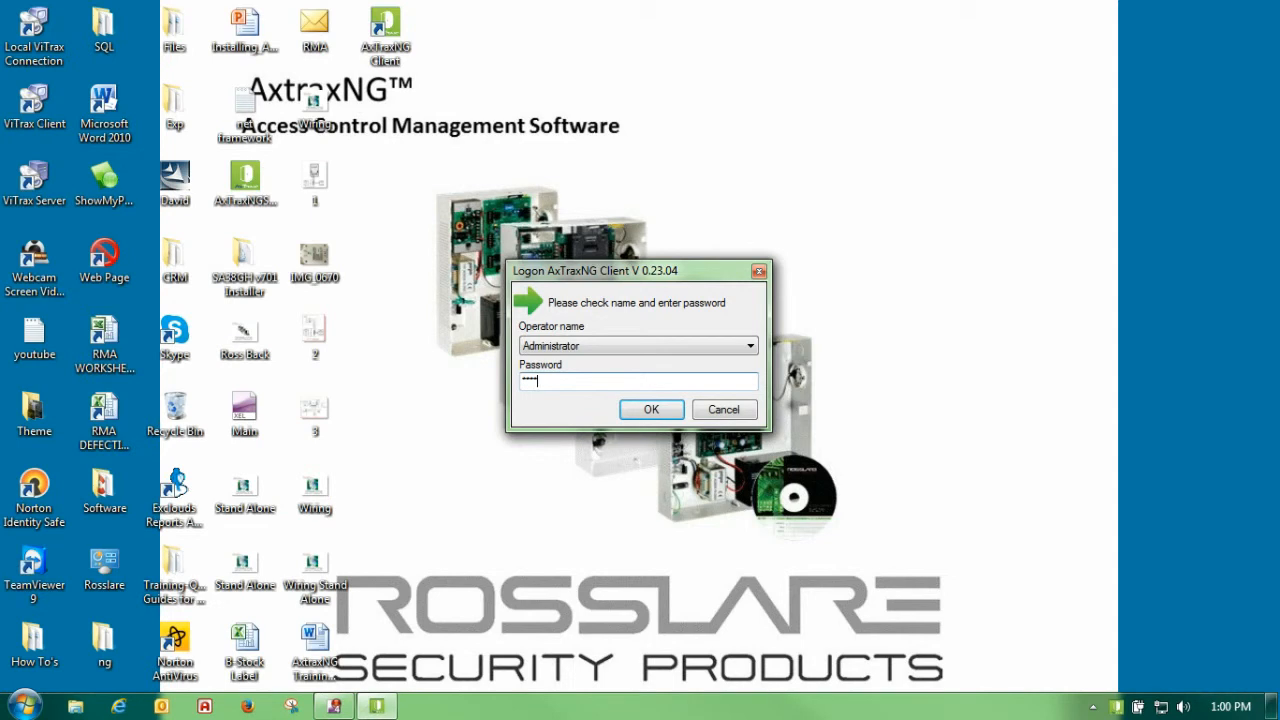
{"action": "key", "text": "Return"}
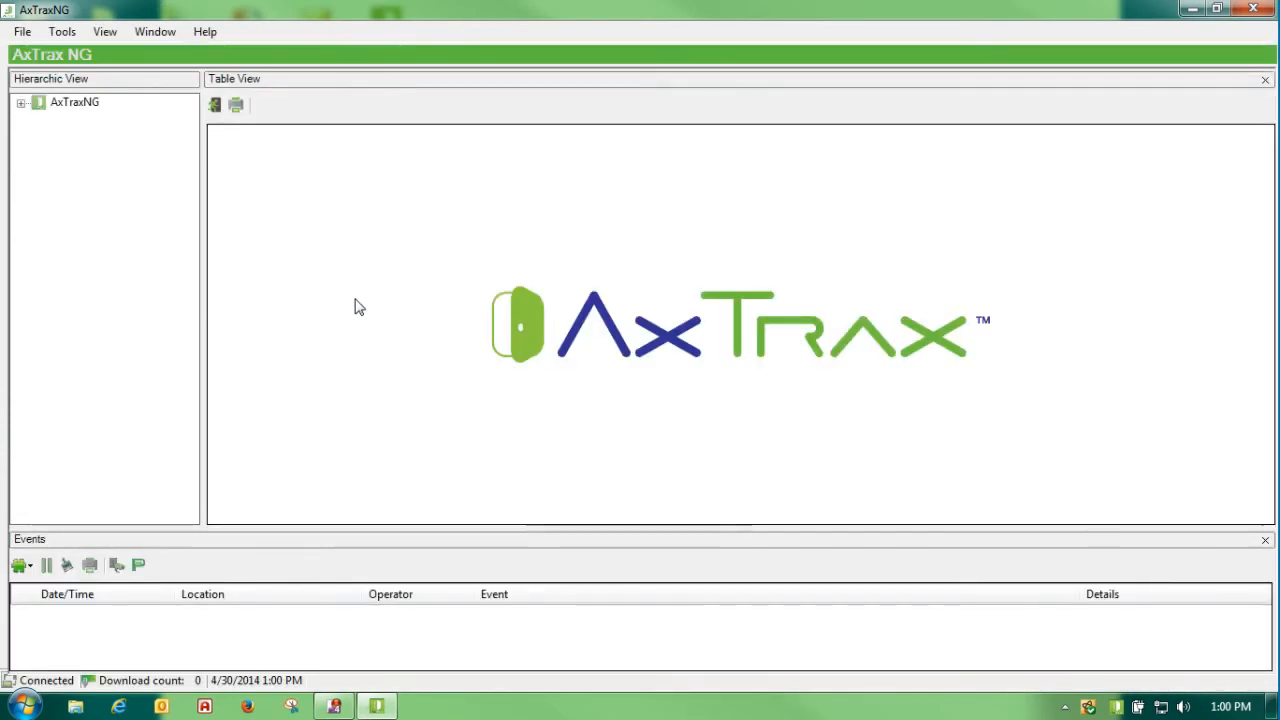
- Expand AC Networks and check the connection status of Network 1 and its Panel 1
{"action": "left_click", "coordinate": [20, 103]}
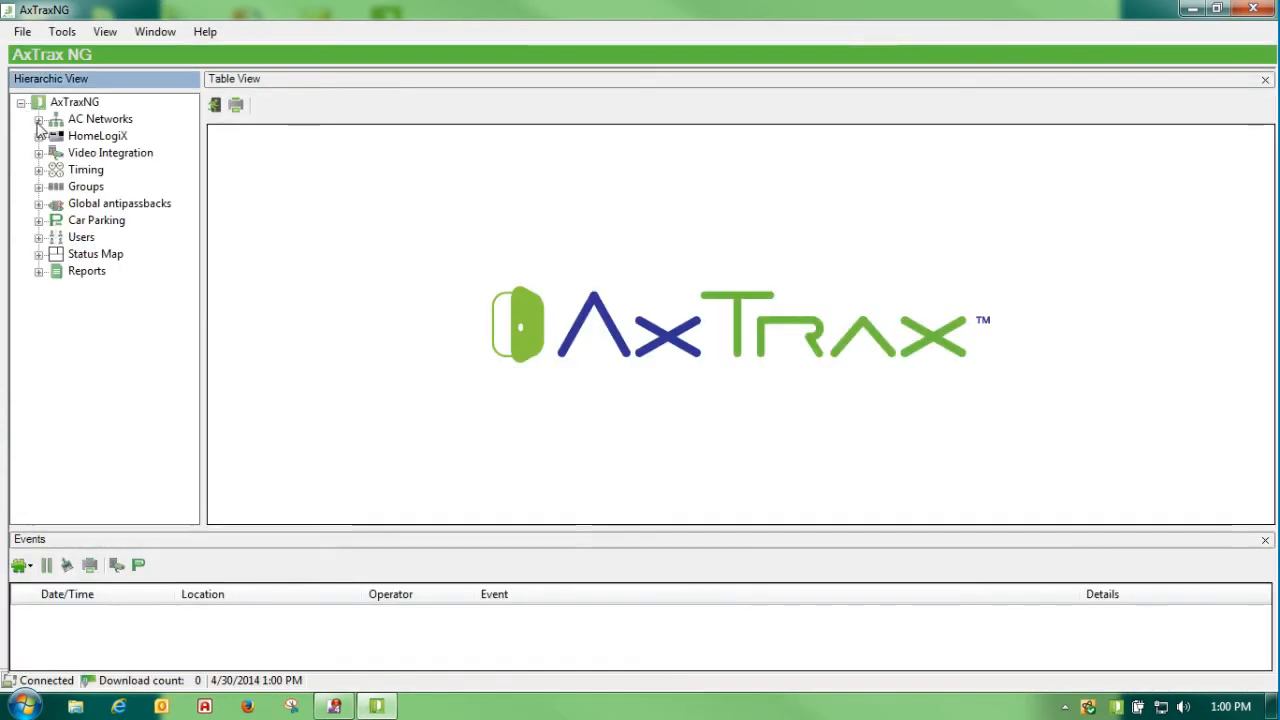
{"action": "left_click", "coordinate": [38, 120]}
{"action": "left_click", "coordinate": [57, 137]}
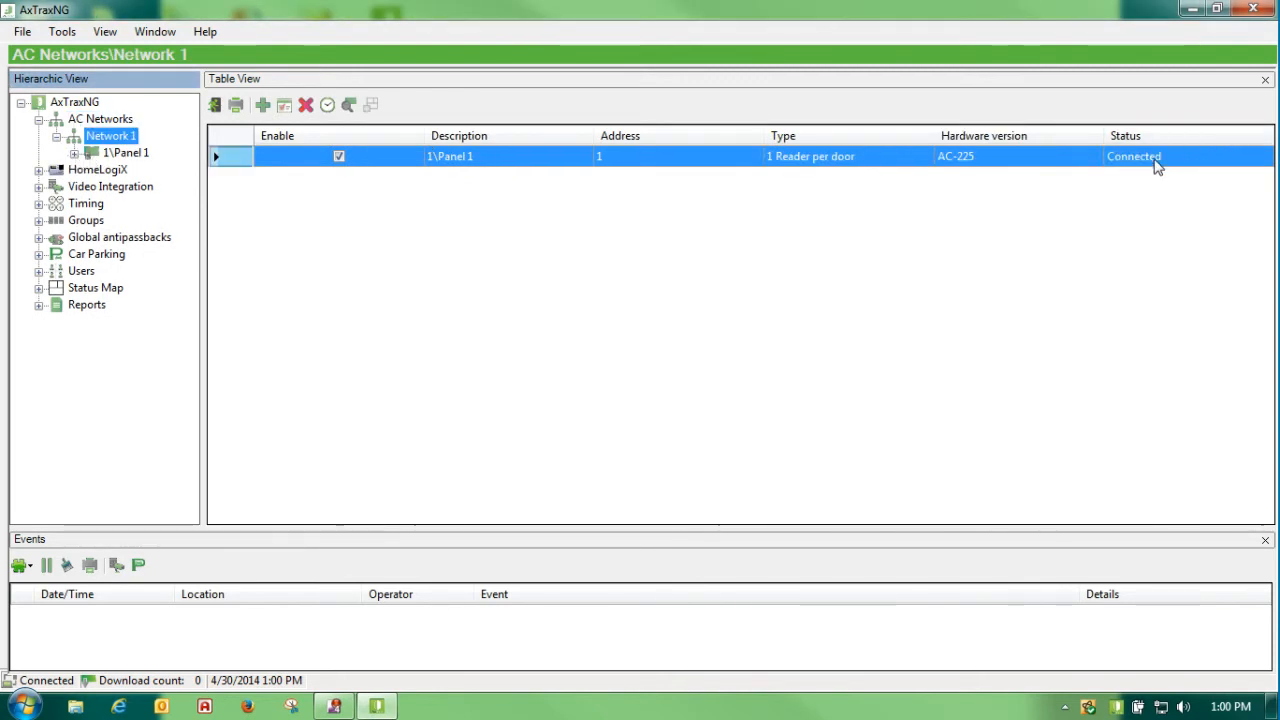
{"action": "left_click", "coordinate": [131, 152]}
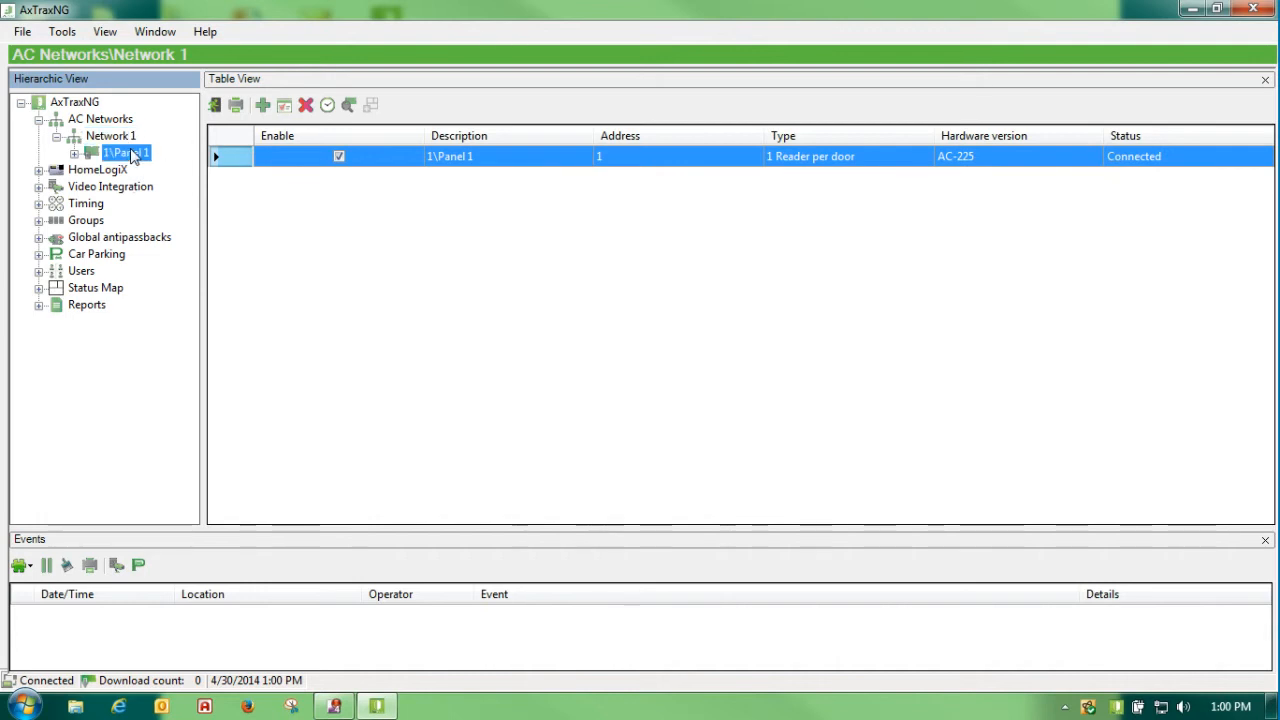
{"action": "left_click", "coordinate": [120, 120]}
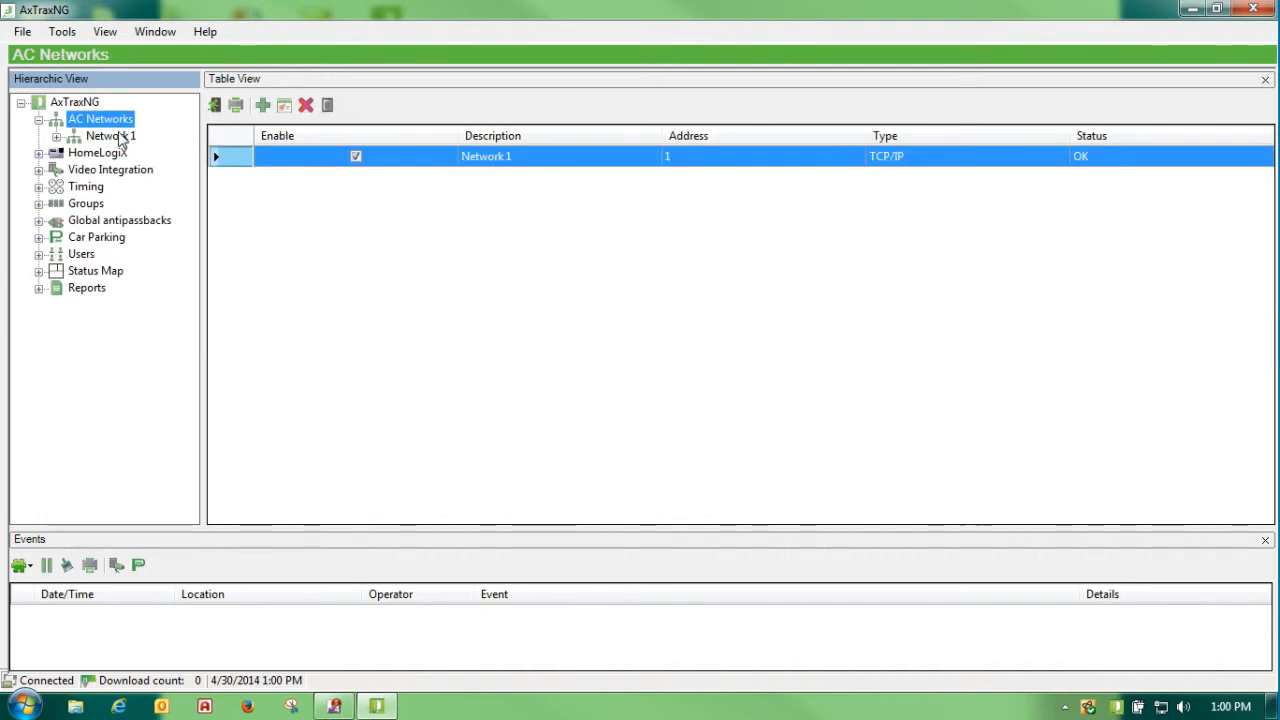
- Update the firmware of Panel 1 in Network 1 with the ac225v04_05_30.hex file, confirming the update
{"action": "left_click", "coordinate": [121, 140]}
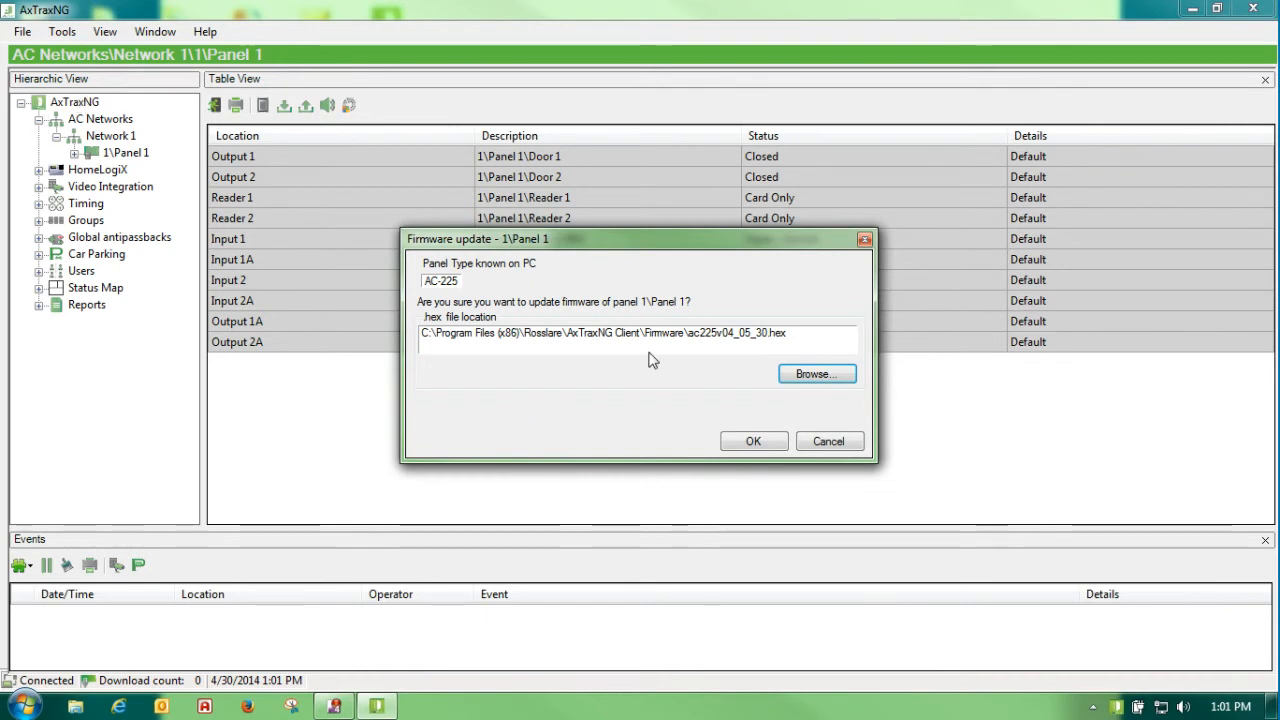
{"action": "left_click", "coordinate": [746, 452]}
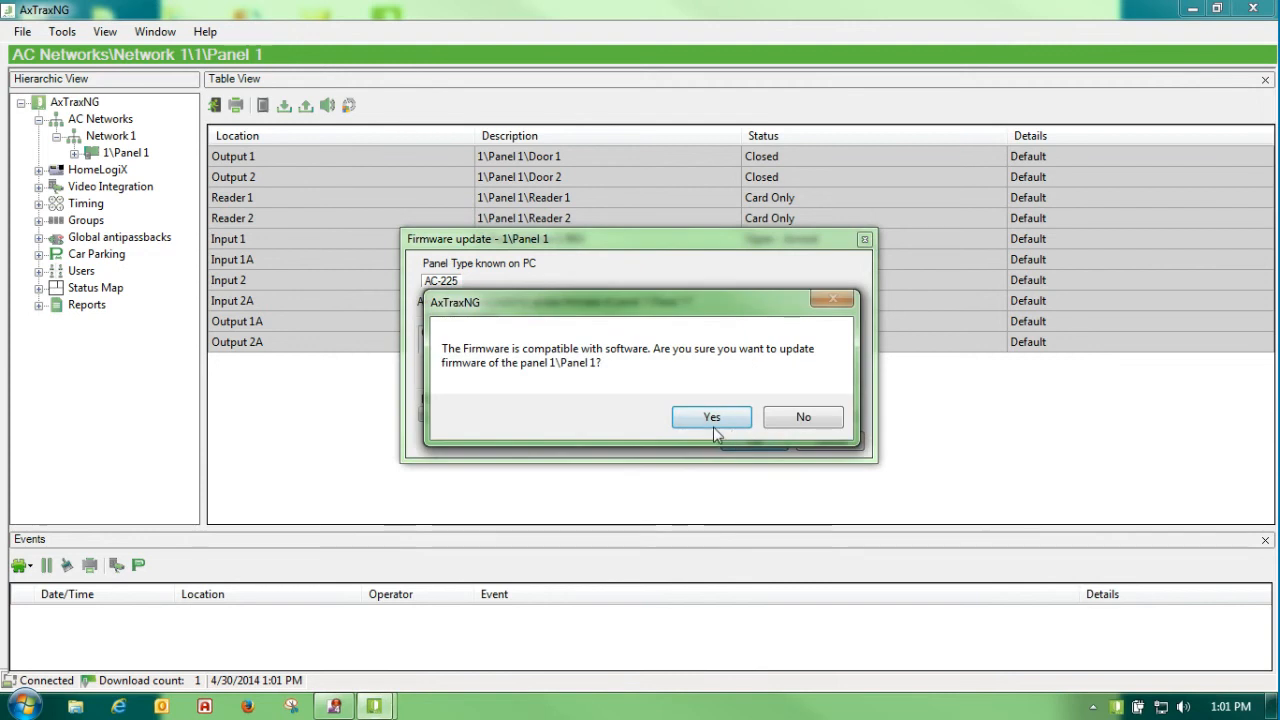
{"action": "left_click", "coordinate": [712, 420]}
{"action": "left_click", "coordinate": [708, 420]}
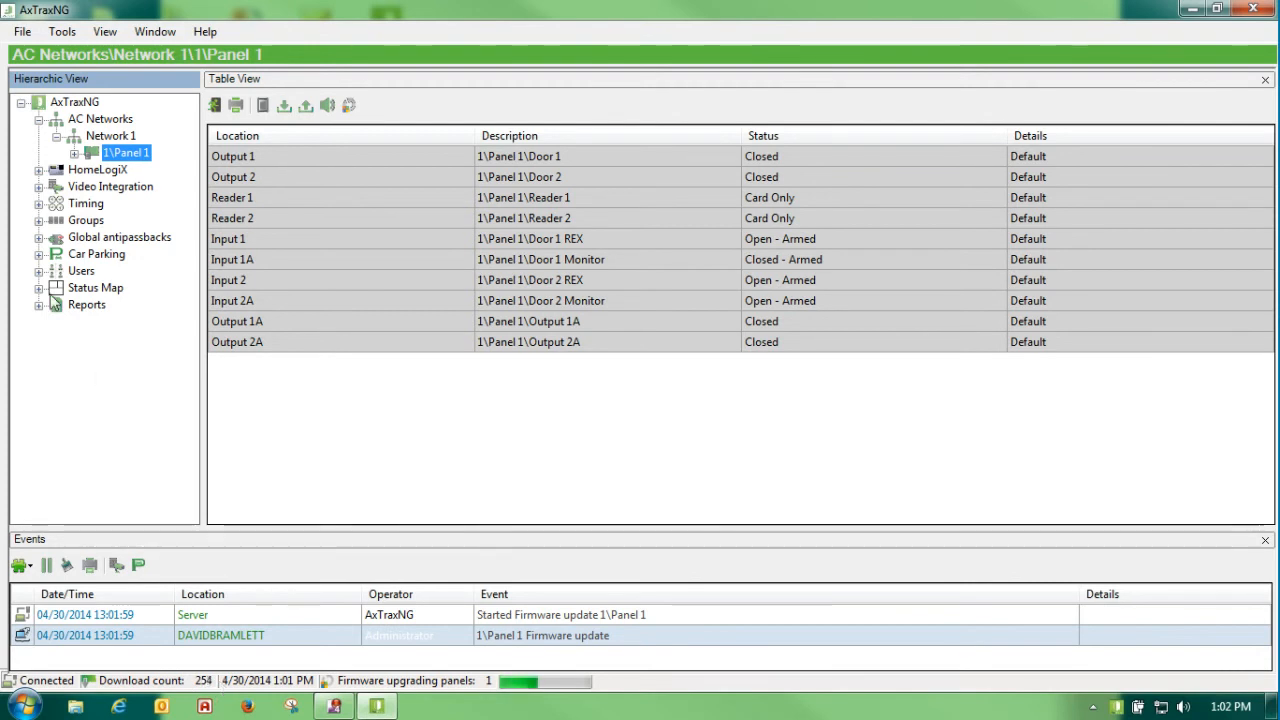
- Inspect the users in the General department and check the status of Network 1 and Panel 1
{"action": "left_click", "coordinate": [38, 271]}
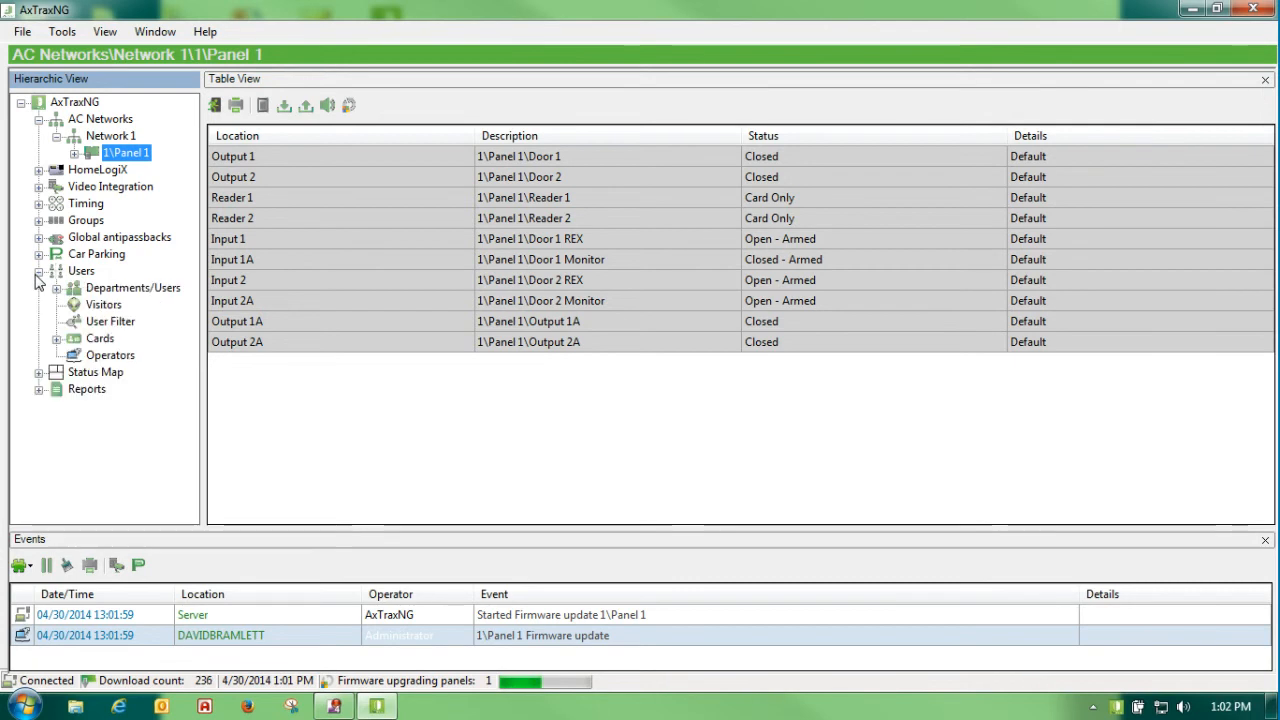
{"action": "left_click", "coordinate": [56, 288]}
{"action": "left_click", "coordinate": [132, 288]}
{"action": "left_click", "coordinate": [122, 304]}
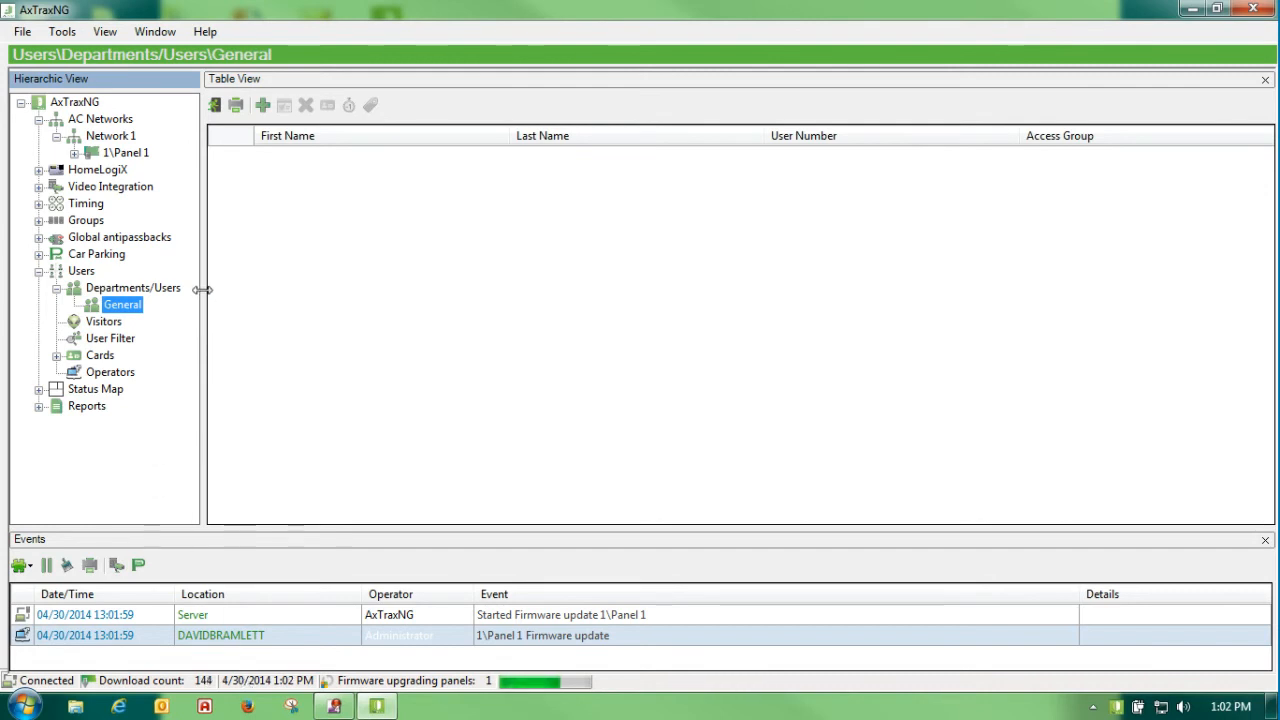
{"action": "left_click", "coordinate": [97, 137]}
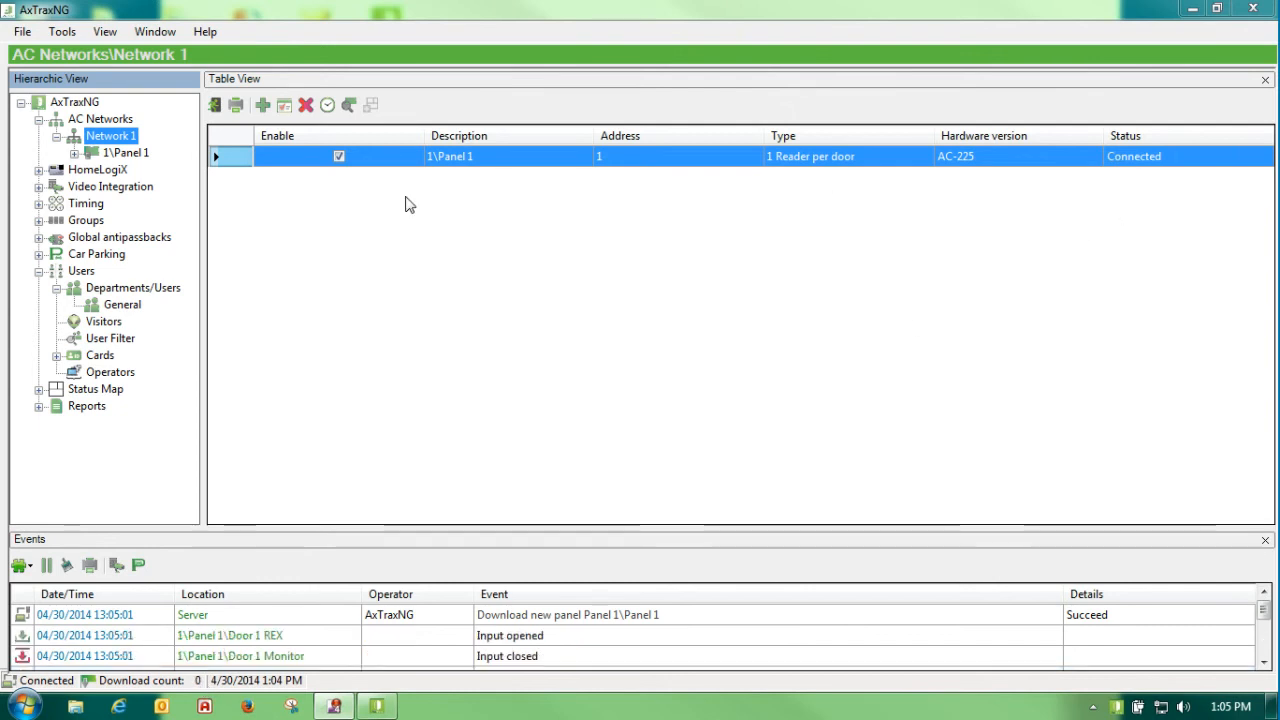
{"action": "left_click", "coordinate": [115, 154]}
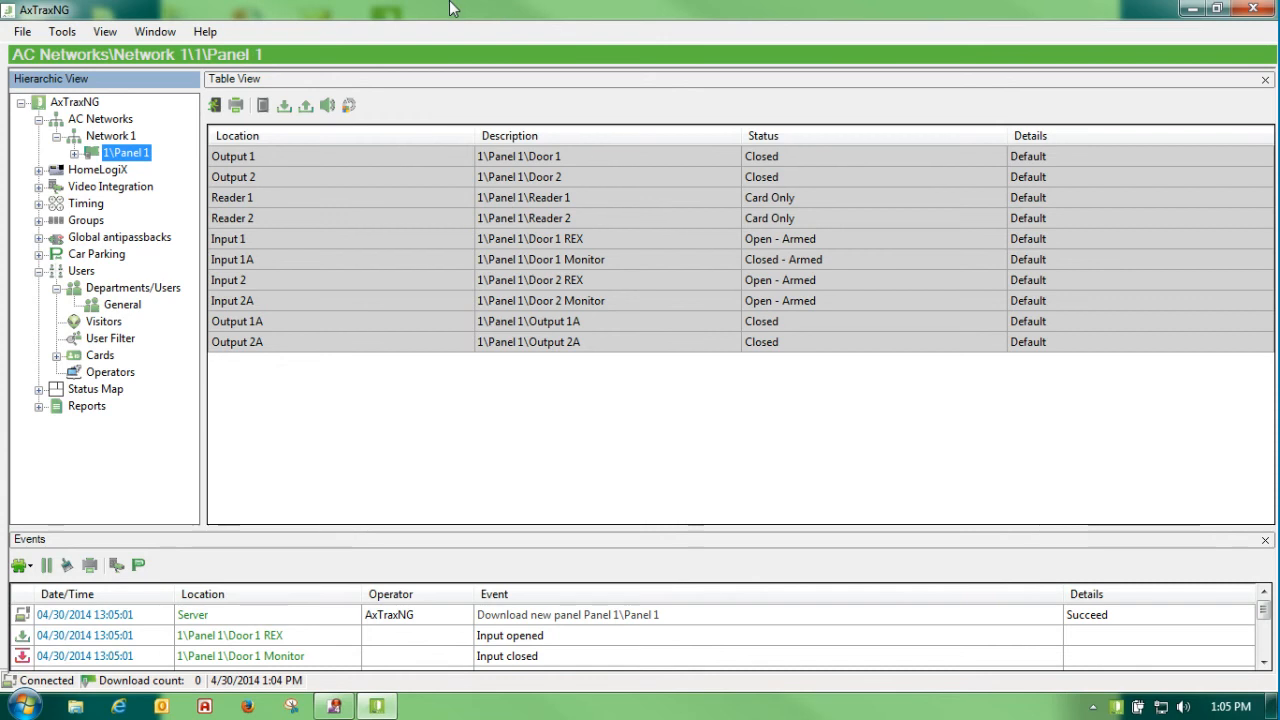
- Back up the database immediately to the Desktop folder and acknowledge the application closing notice
{"action": "left_click", "coordinate": [58, 38]}
{"action": "left_click", "coordinate": [70, 53]}
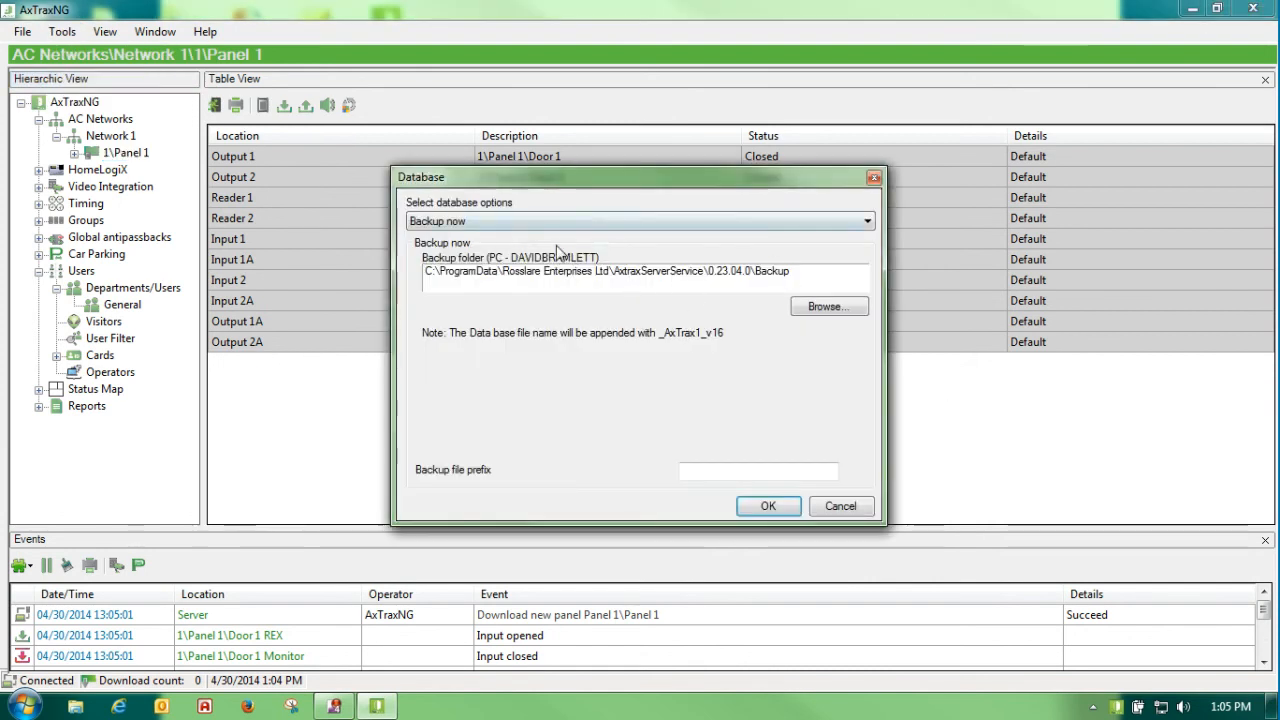
{"action": "left_click", "coordinate": [812, 306]}
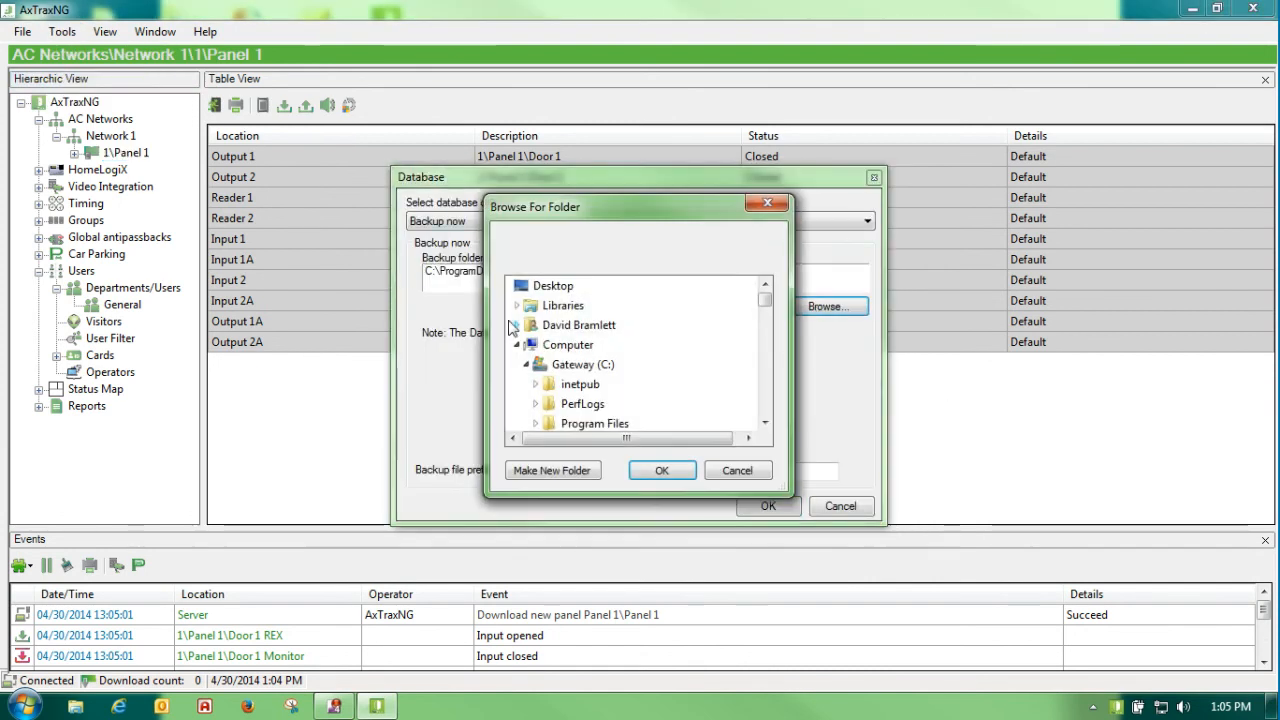
{"action": "left_click", "coordinate": [553, 286]}
{"action": "left_click", "coordinate": [659, 471]}
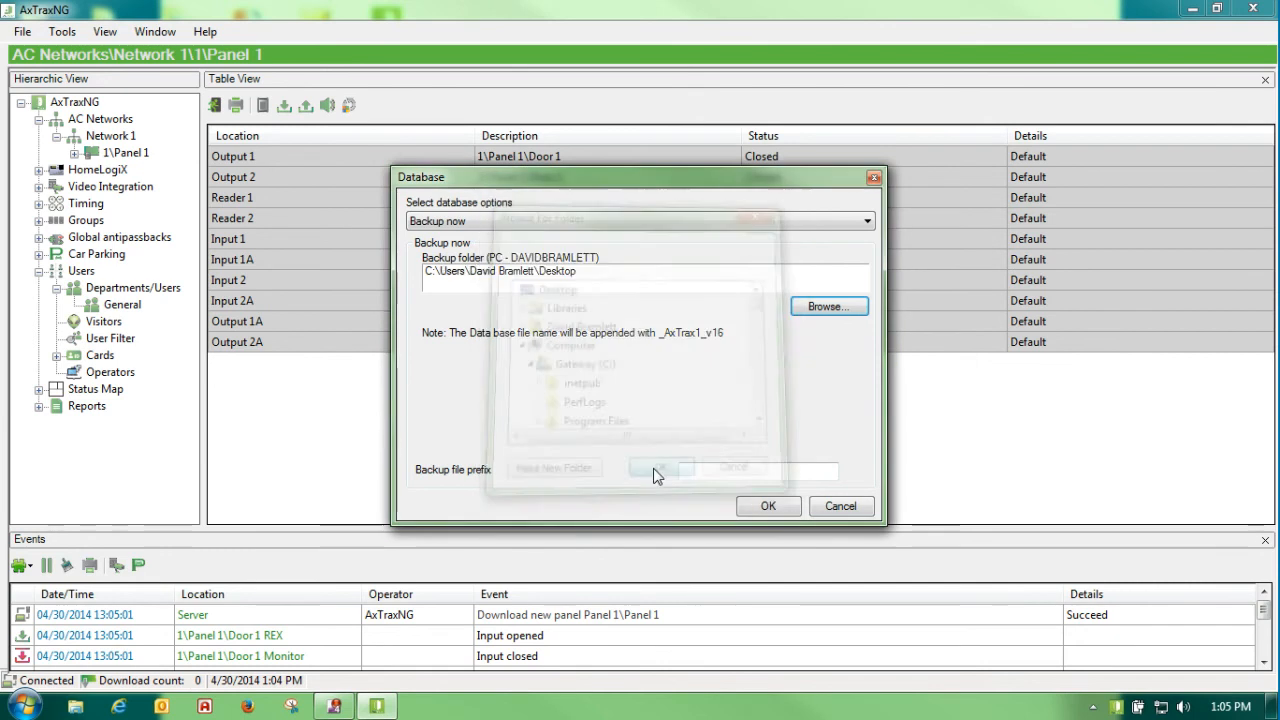
{"action": "left_click", "coordinate": [766, 507]}
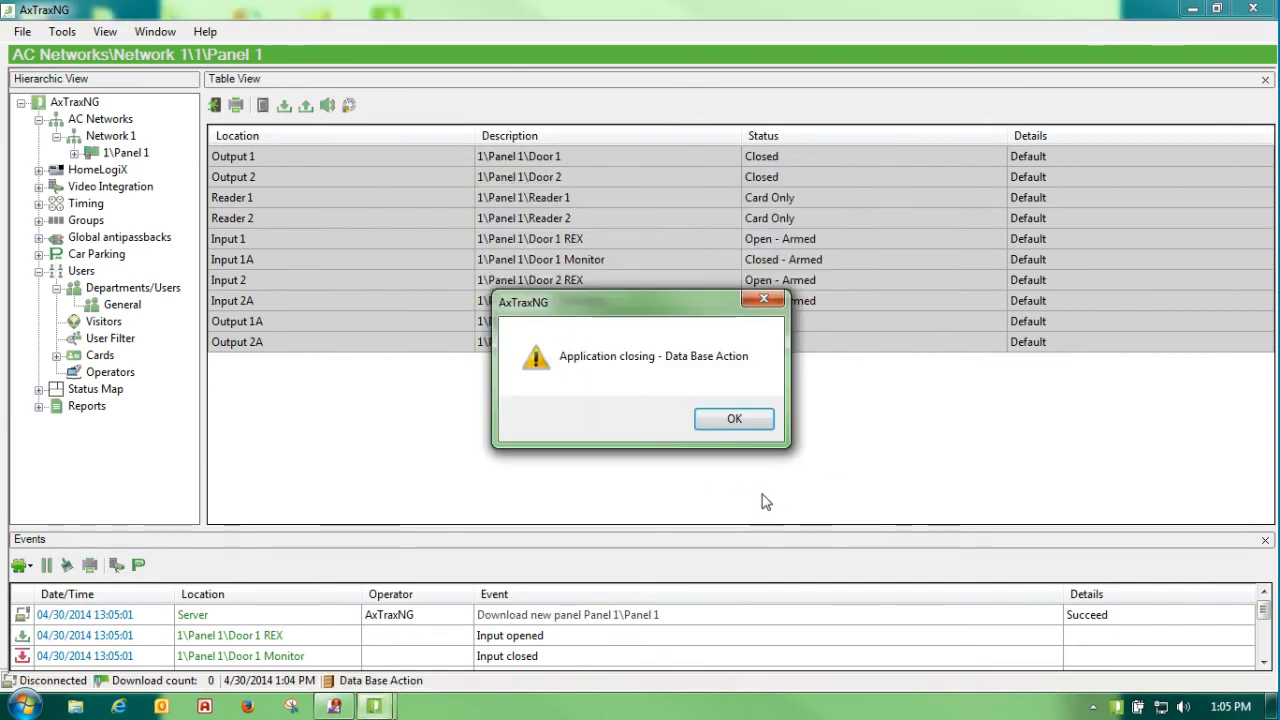
{"action": "left_click", "coordinate": [722, 425]}
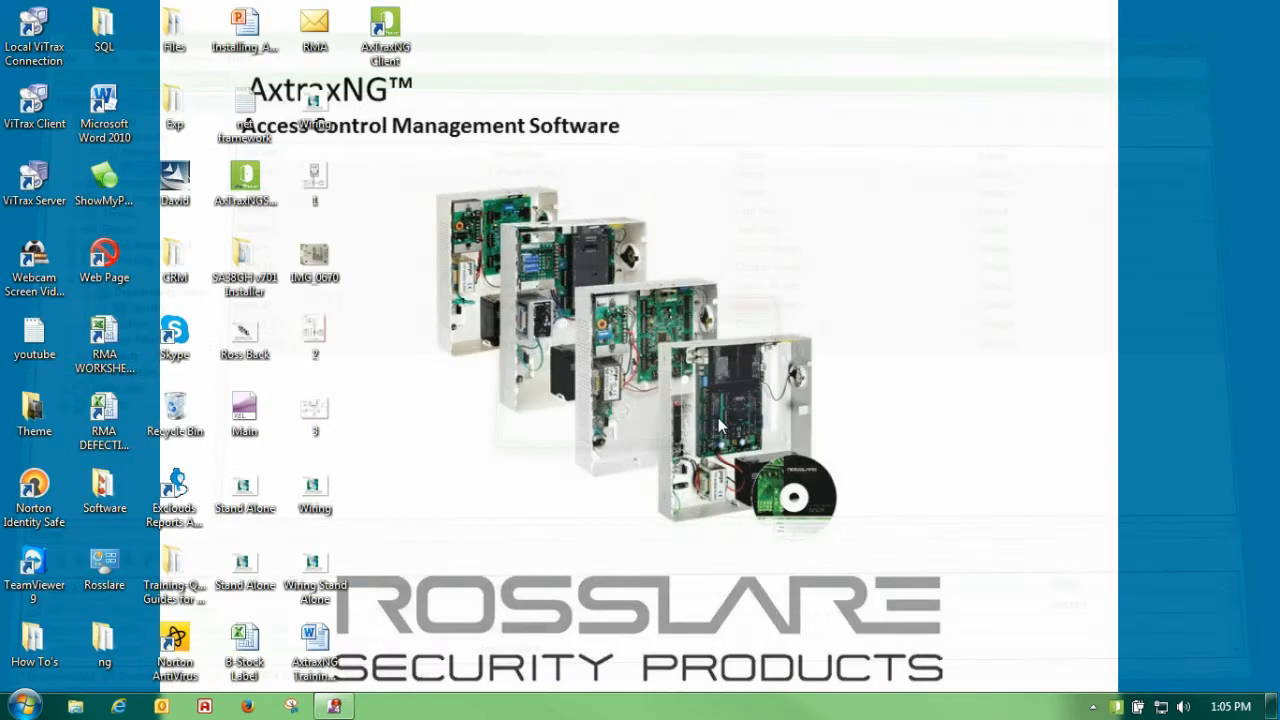